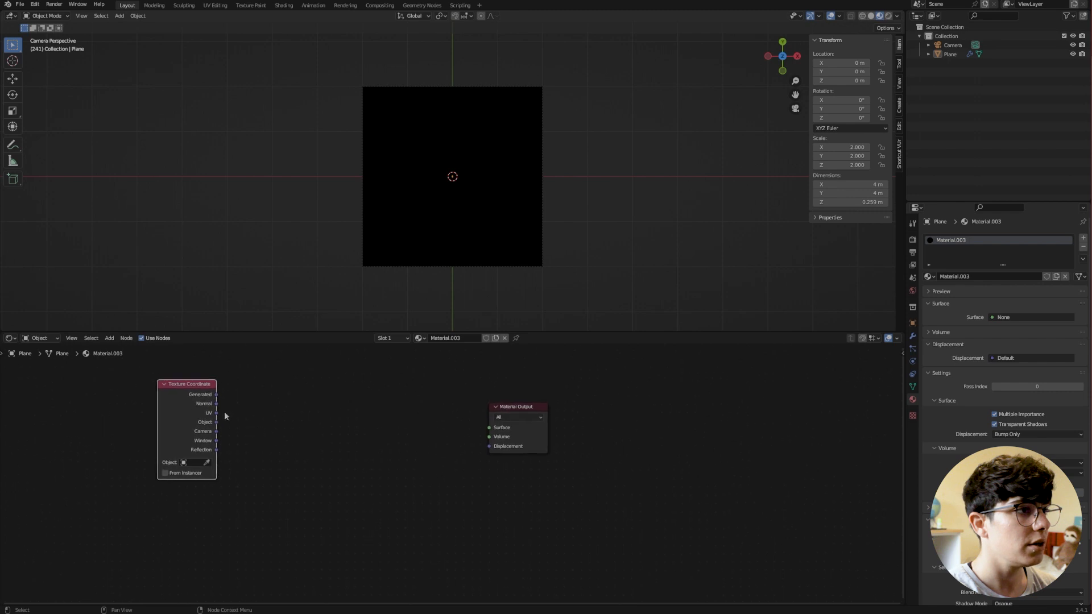
Step: Connect the Object texture coordinates to the Material Output's Surface and insert a Separate XYZ node on that link
left_click_drag(216, 422, 499, 430)
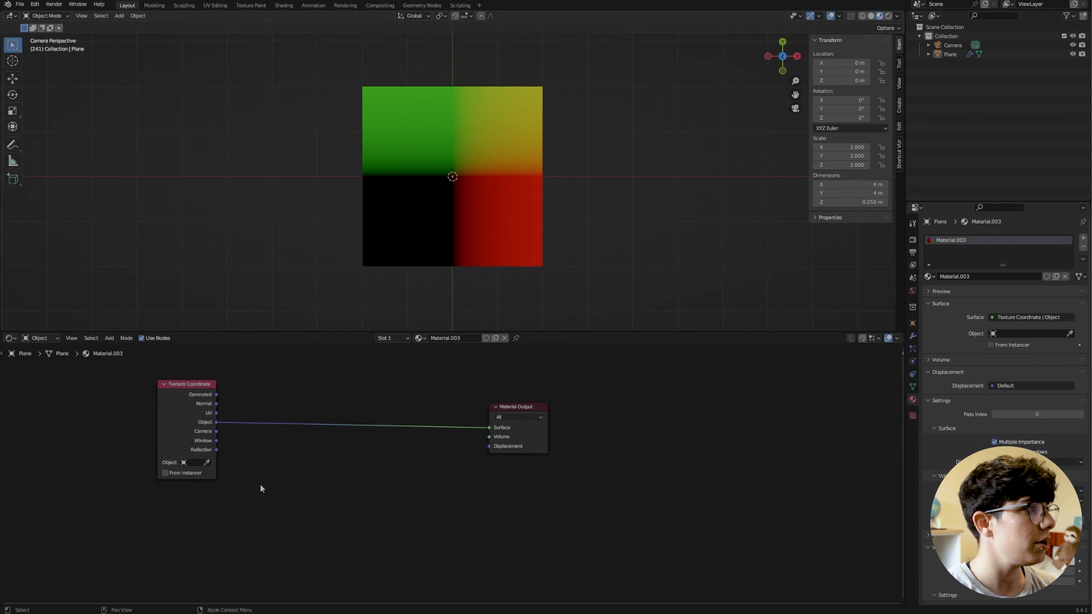
middle_click_drag(270, 471, 248, 486)
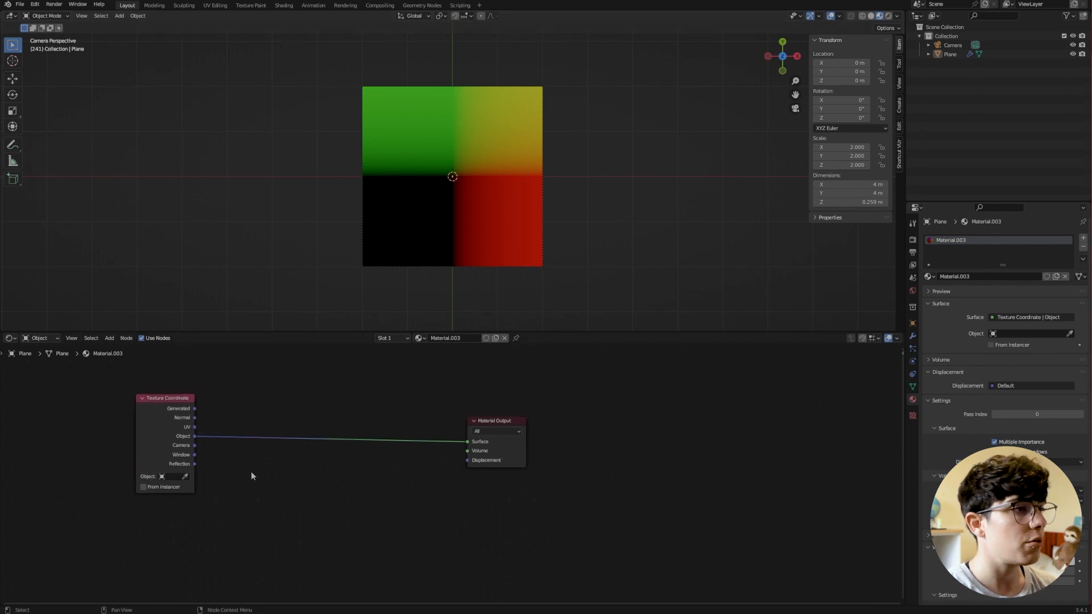
key("shift+a")
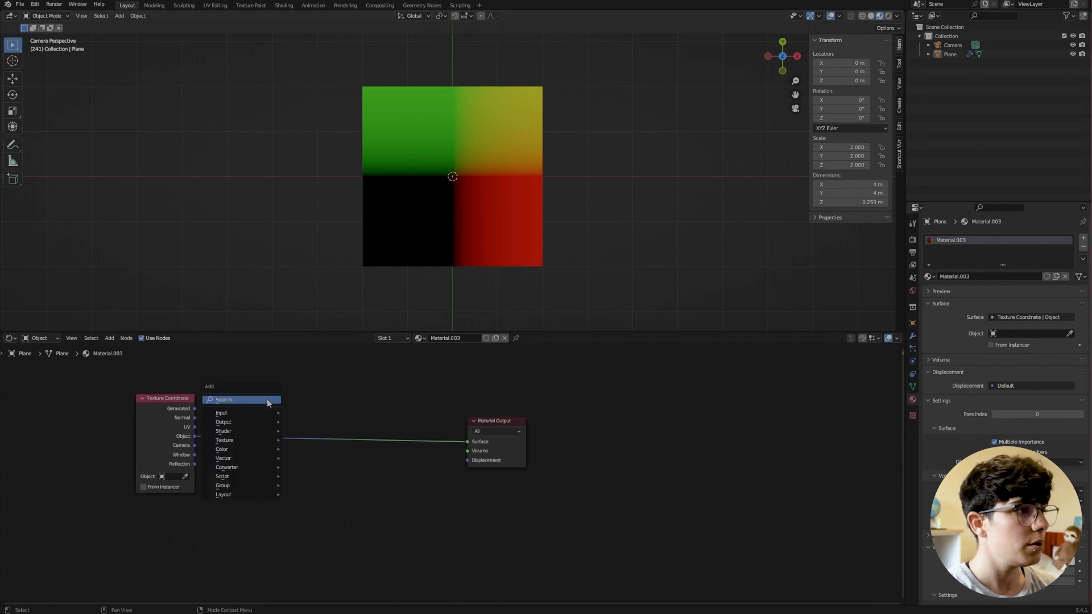
left_click(265, 400)
type("sep")
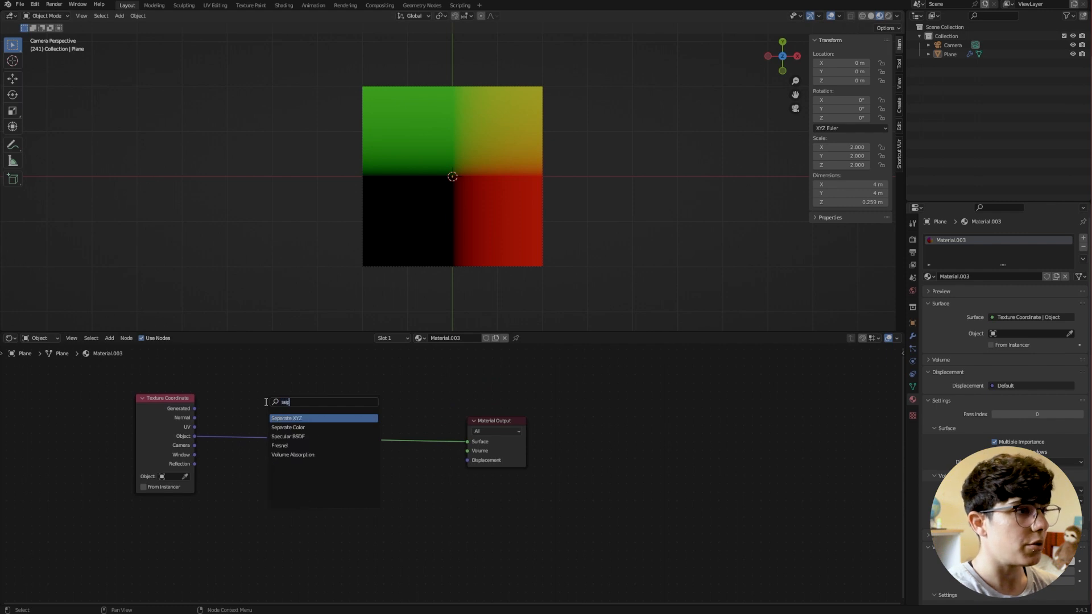
left_click(297, 418)
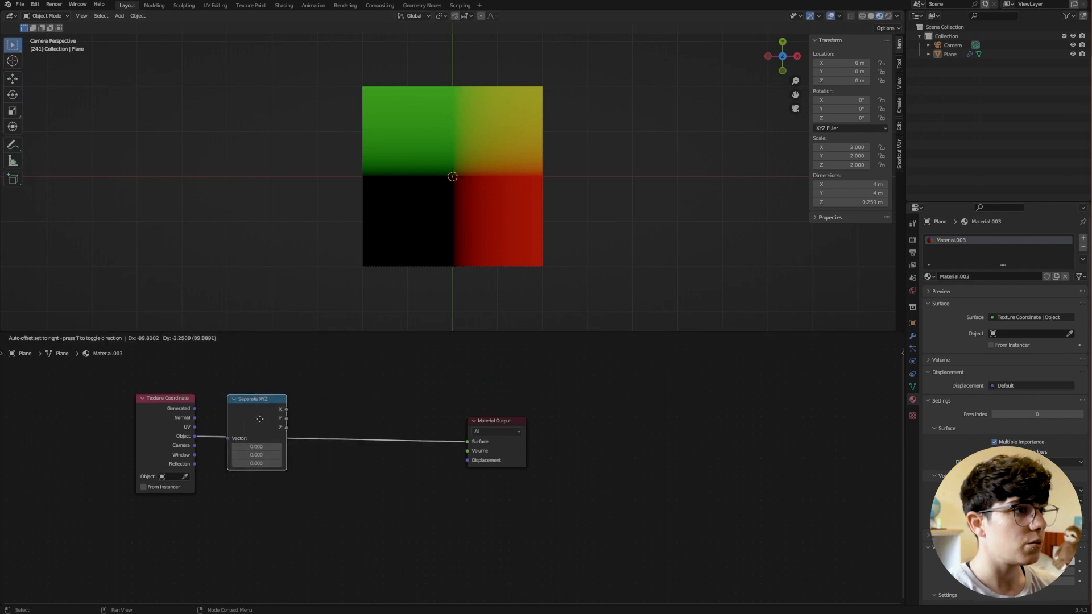
left_click(265, 418)
left_click_drag(190, 400, 174, 402)
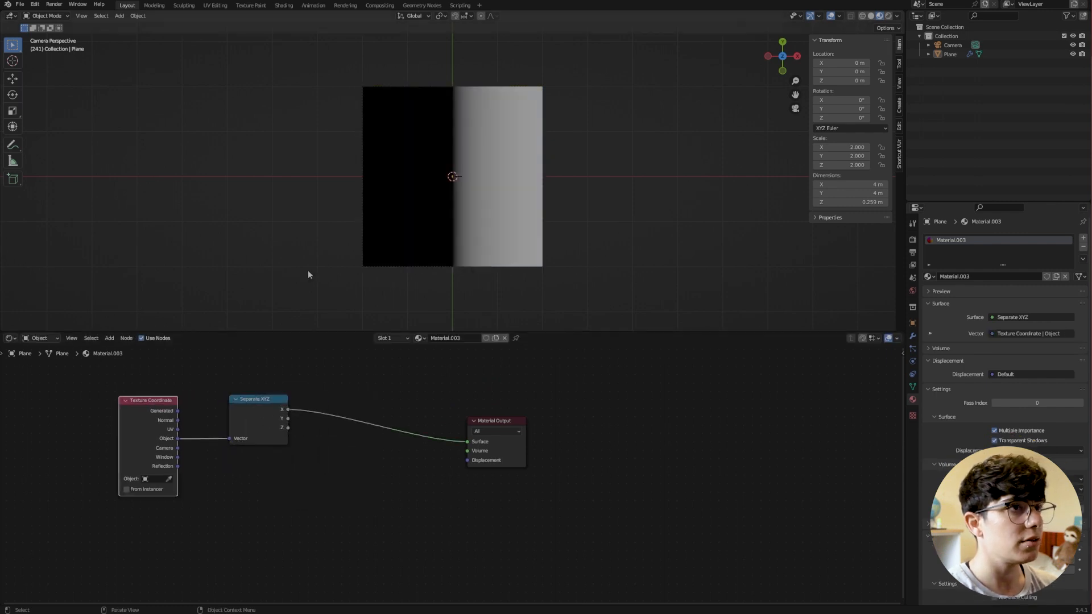
Step: Insert a Math node set to Power between the Separate XYZ's X output and the Material Output
left_click_drag(495, 424, 576, 412)
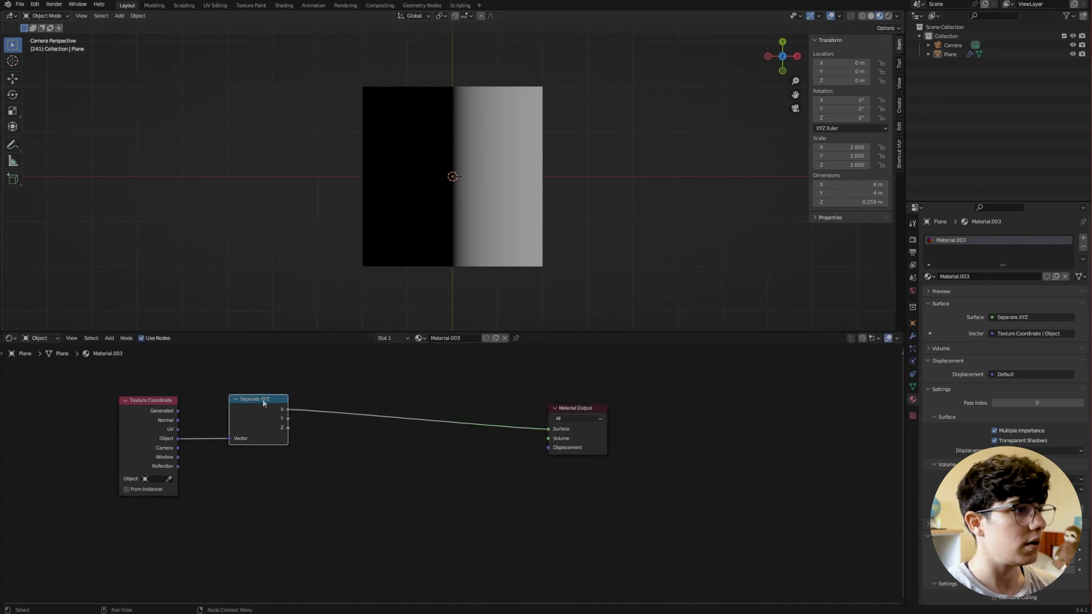
key("shift+a")
left_click(344, 475)
type("math")
left_click(354, 488)
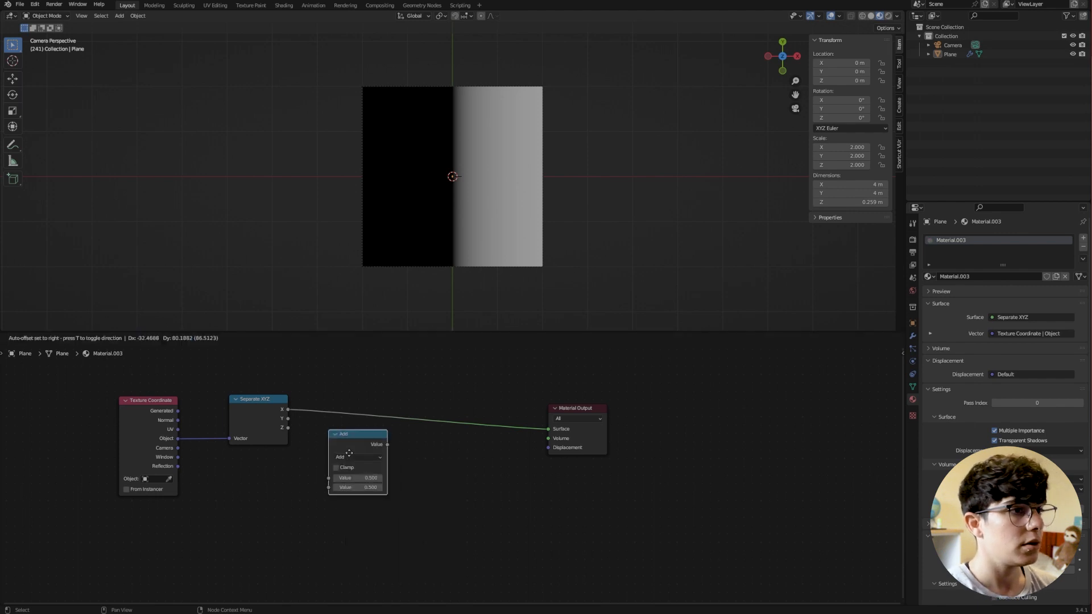
left_click(345, 401)
left_click(345, 401)
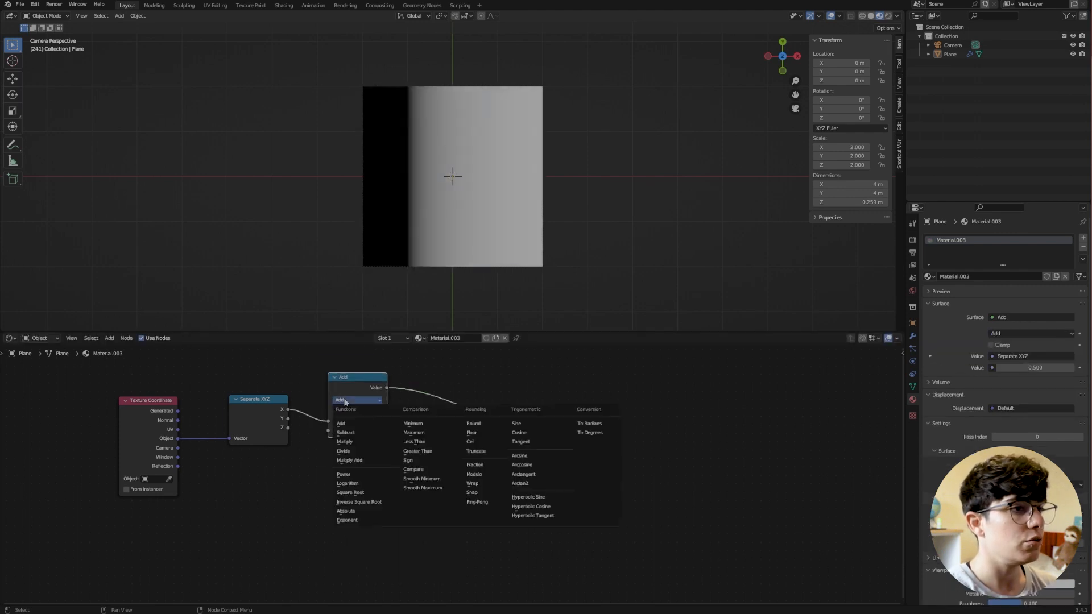
left_click(356, 456)
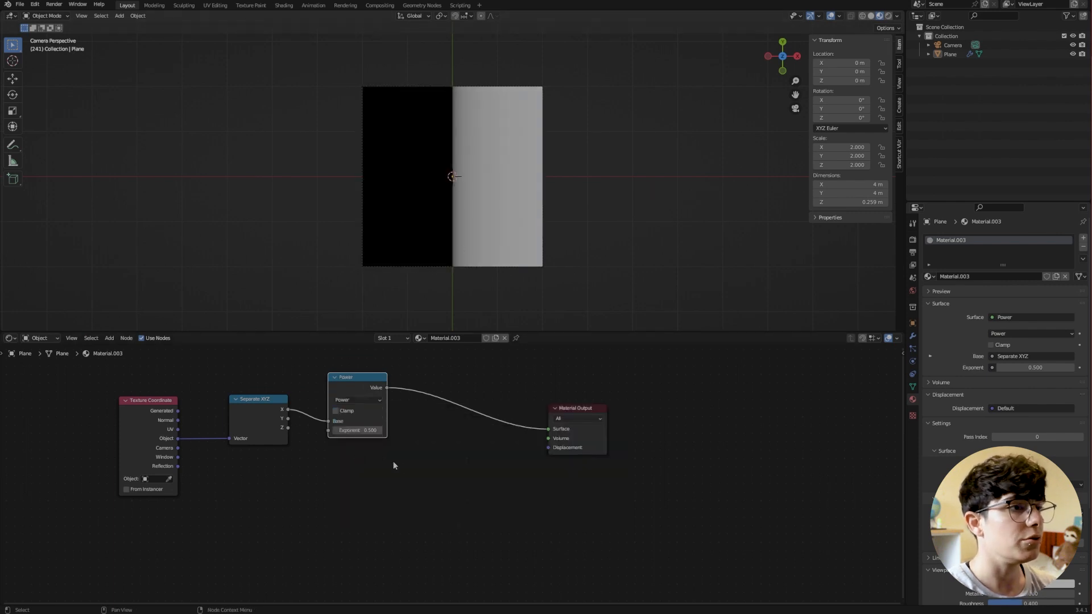
Step: Set the Power node's exponent to 2
middle_click_drag(381, 455, 332, 455)
left_click(317, 430)
type("2")
key("Return")
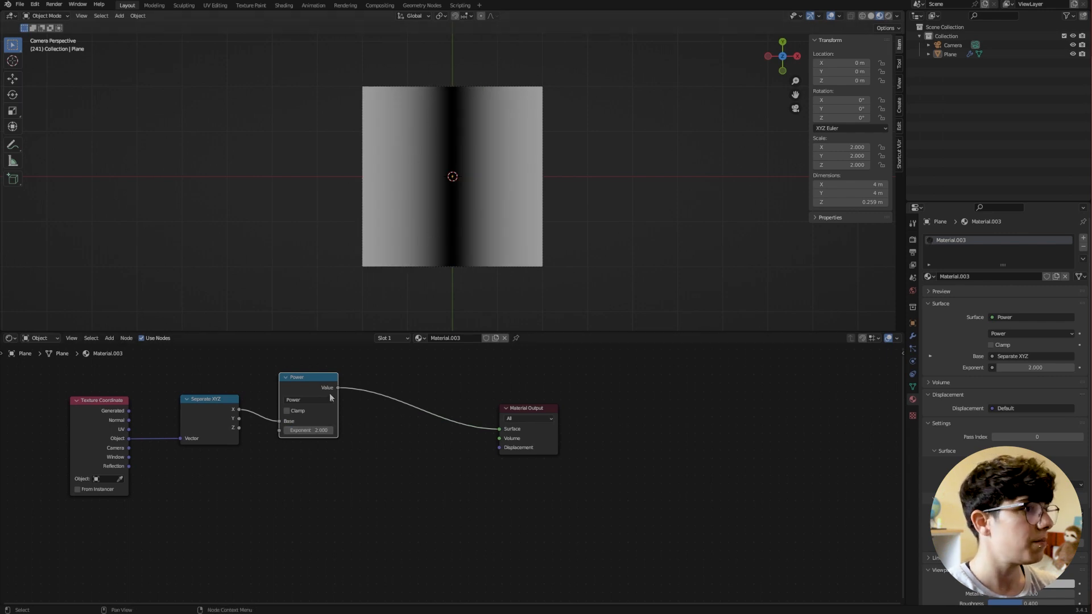
Step: Duplicate the Power node below the original and connect the Separate XYZ's Y output to its Base
key("shift+d")
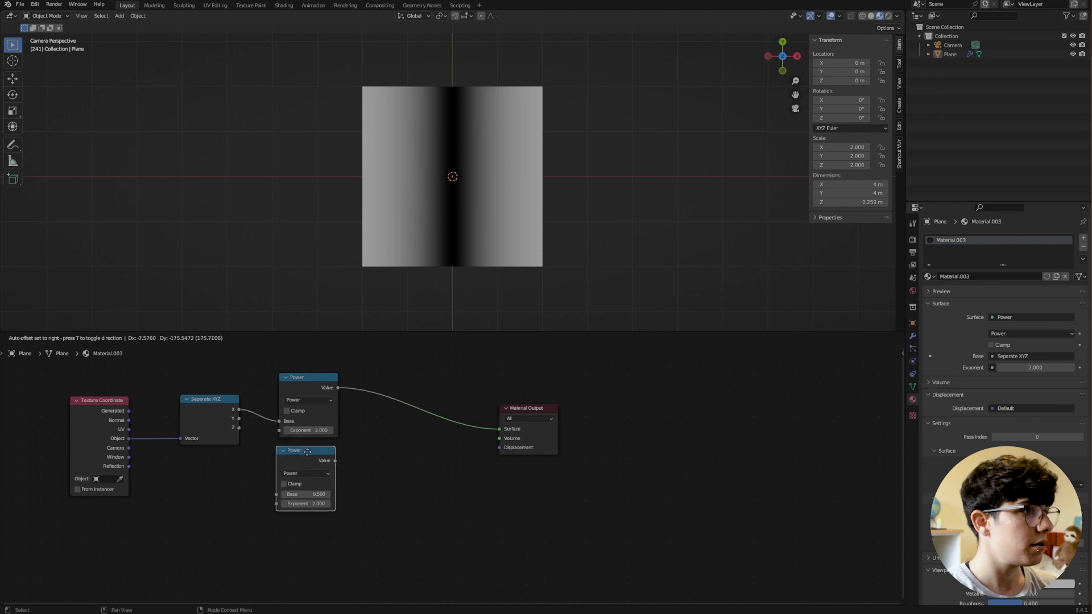
left_click(313, 465)
left_click_drag(239, 419, 281, 512)
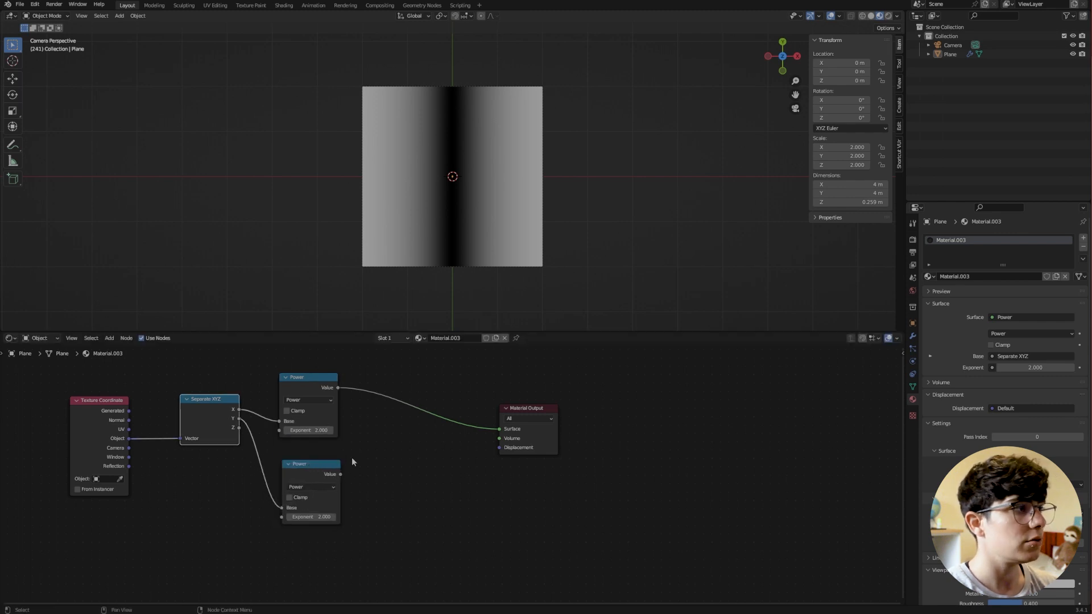
Step: Insert a duplicated math node set to Add before the Material Output and sum both Power results in it
left_click(308, 381)
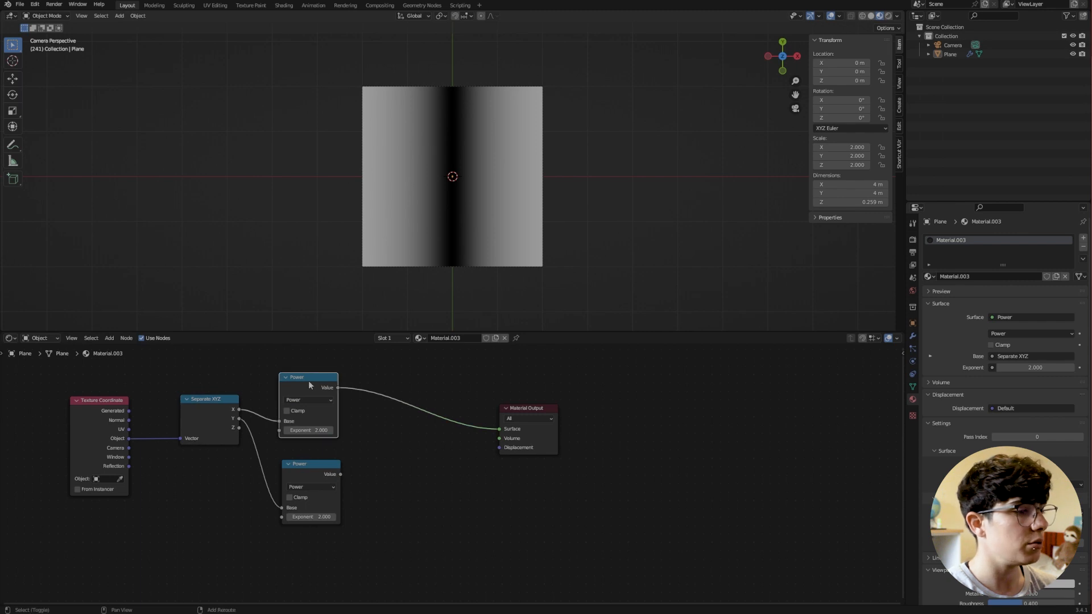
key("shift+d")
left_click(401, 388)
left_click(400, 408)
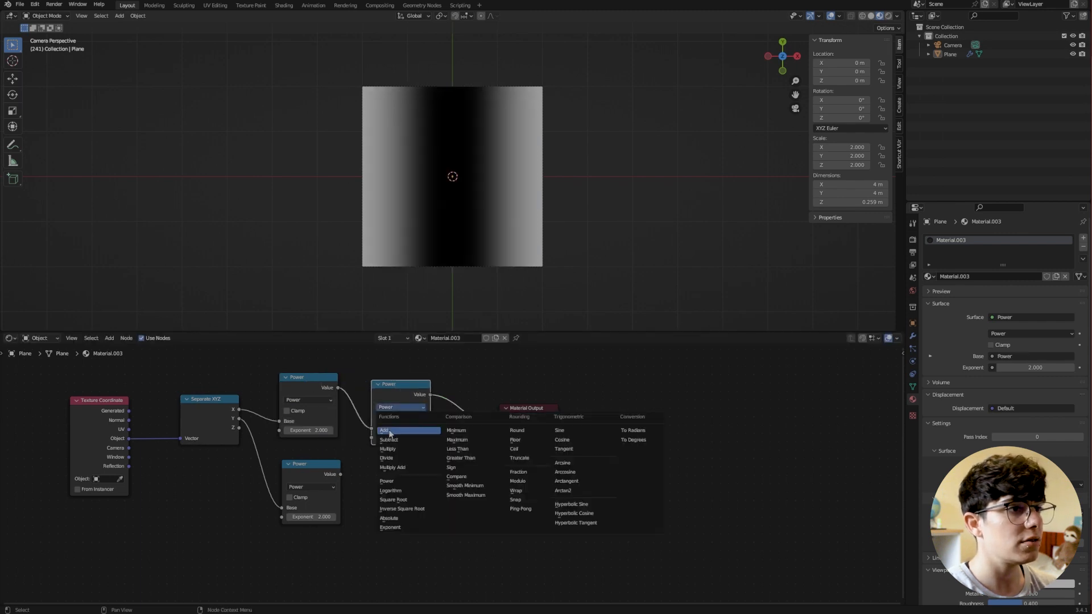
left_click(406, 432)
left_click_drag(340, 474, 372, 437)
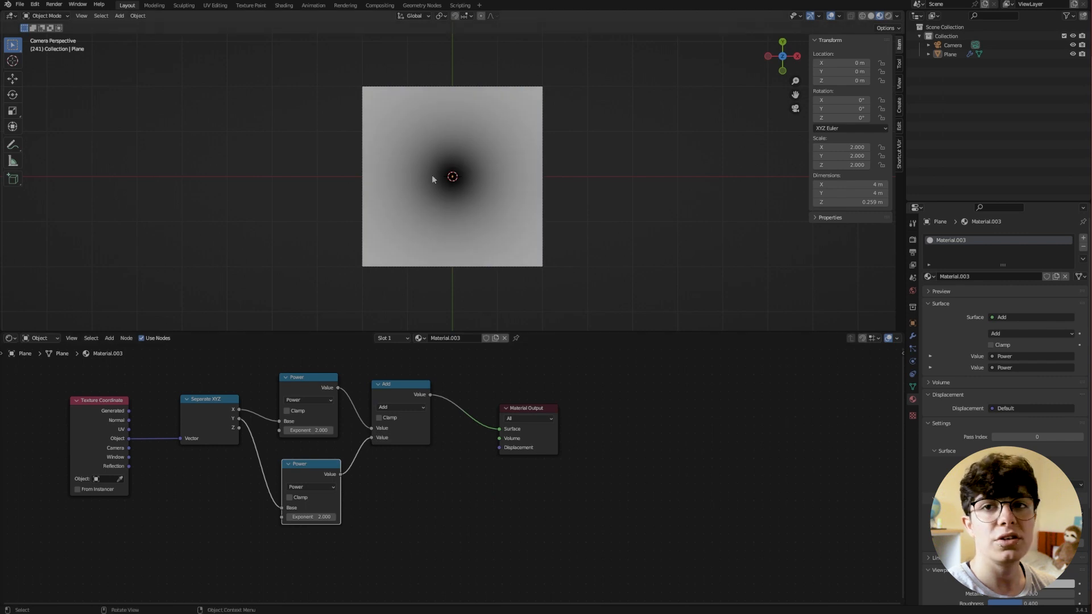
Step: Space out the nodes and insert a duplicate of the Add node, switched to Square Root, before the Material Output
left_click_drag(522, 409, 639, 390)
left_click(392, 386)
left_click_drag(391, 386, 386, 390)
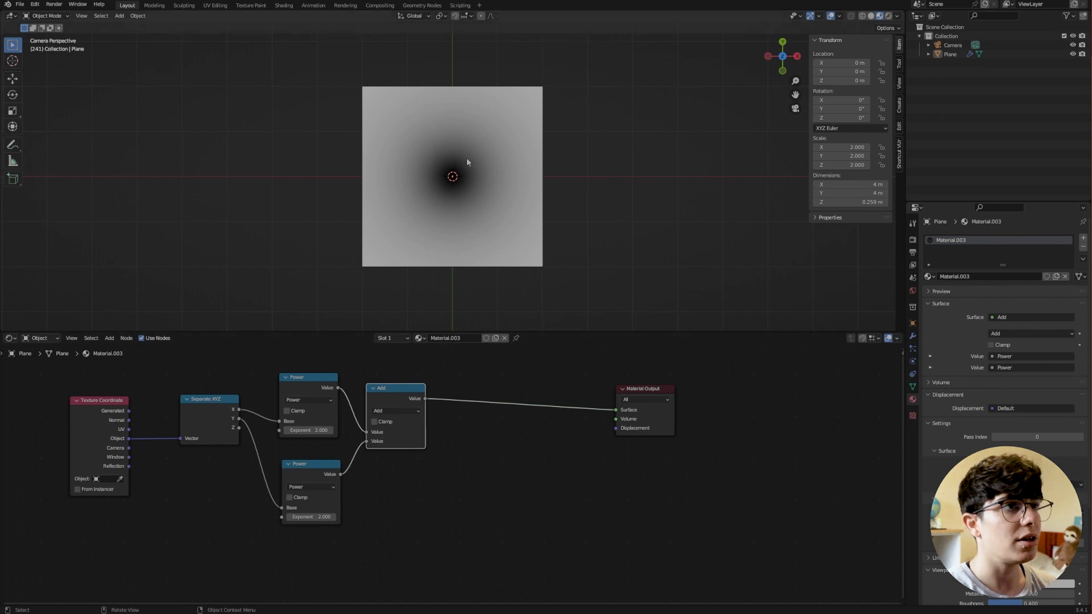
middle_click_drag(476, 445, 426, 431)
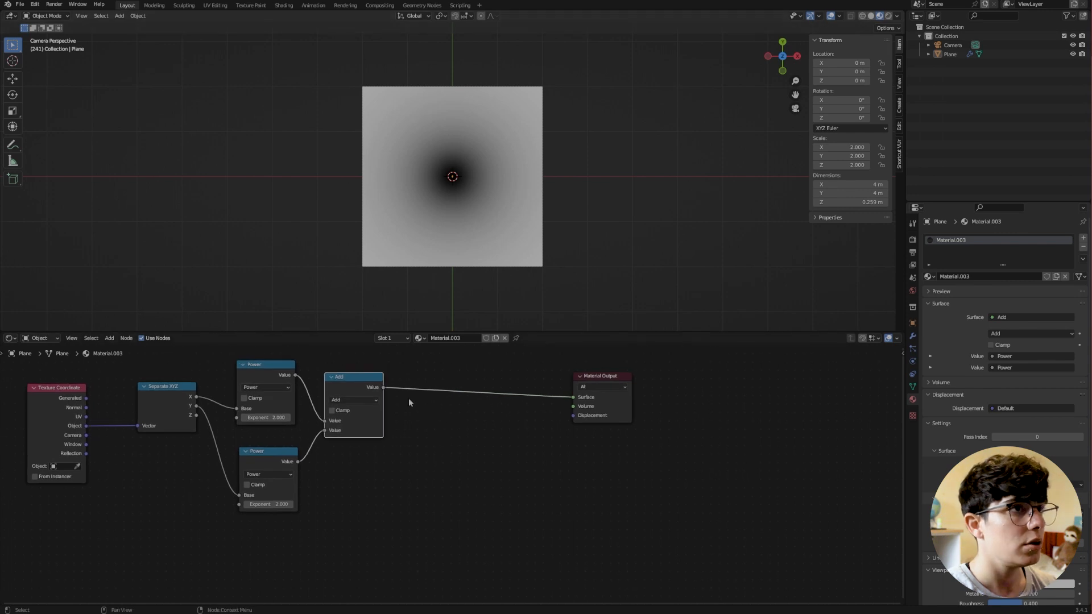
key("shift+d")
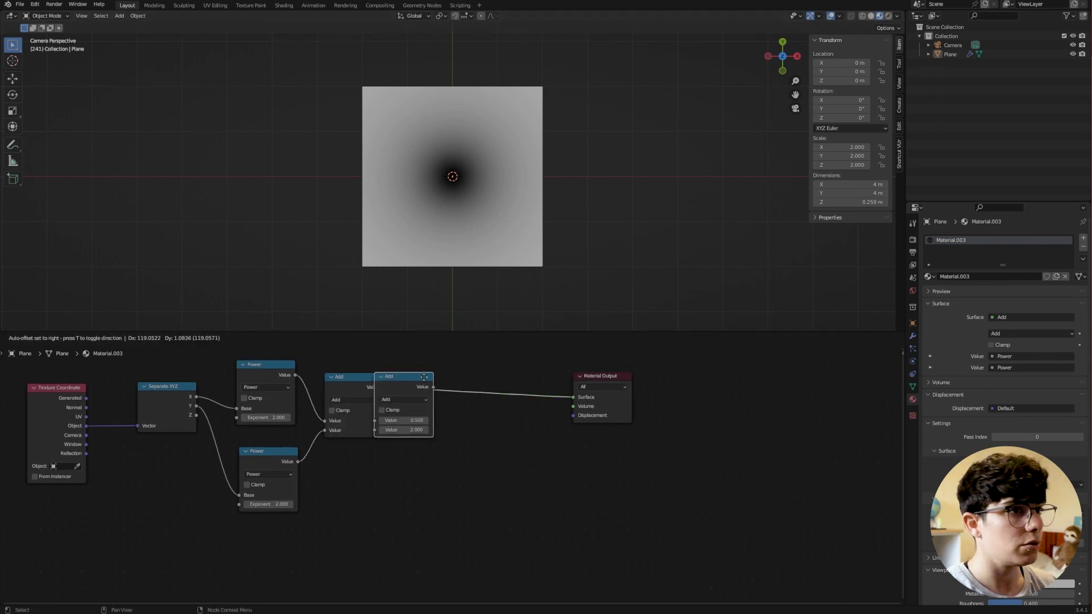
left_click(421, 371)
left_click(432, 396)
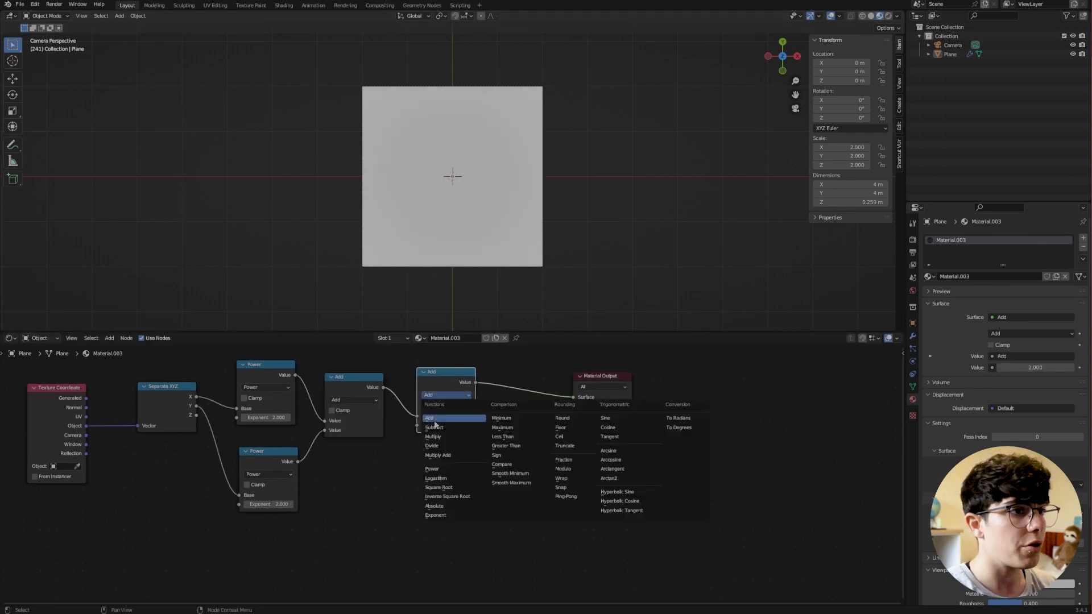
left_click(439, 487)
Step: Insert a Greater Than math node with a threshold of 0.5 between the Square Root node and the Material Output
middle_click_drag(504, 455, 394, 489)
left_click_drag(493, 412, 555, 404)
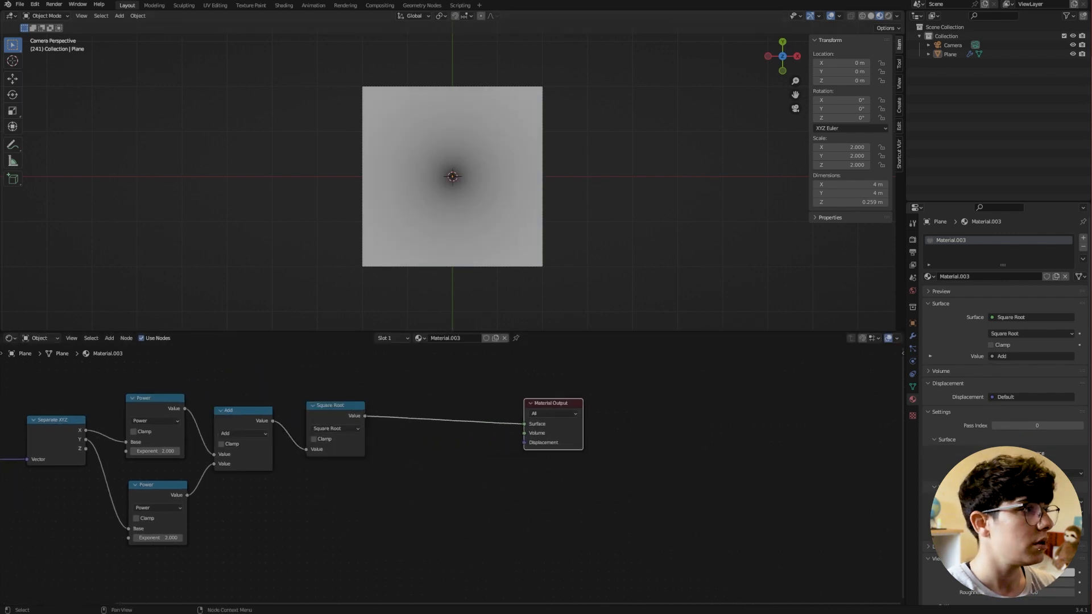
left_click(331, 406)
key("shift+d")
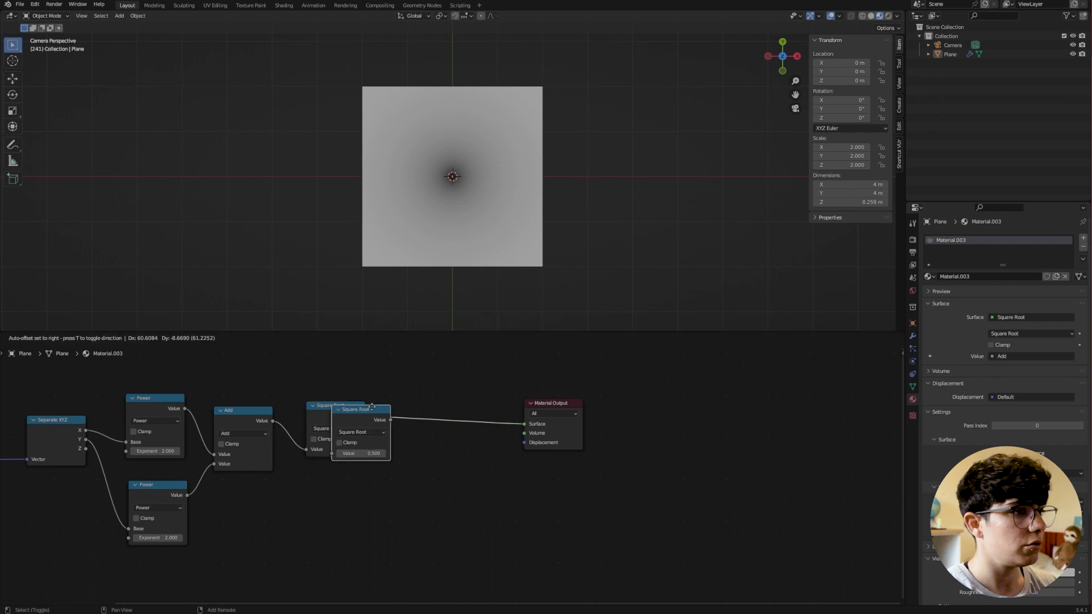
left_click(406, 408)
left_click(428, 430)
left_click(480, 463)
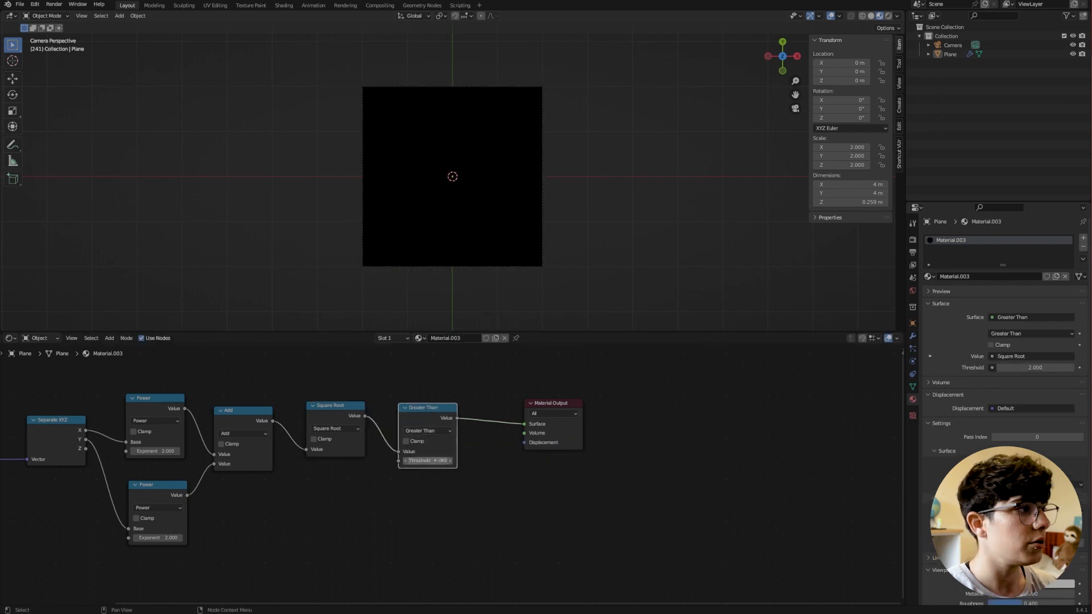
mouse_move(428, 461)
left_mouse_down()
mouse_move(392, 460)
mouse_move(409, 460)
left_mouse_up()
scroll(466, 166, "up", 1)
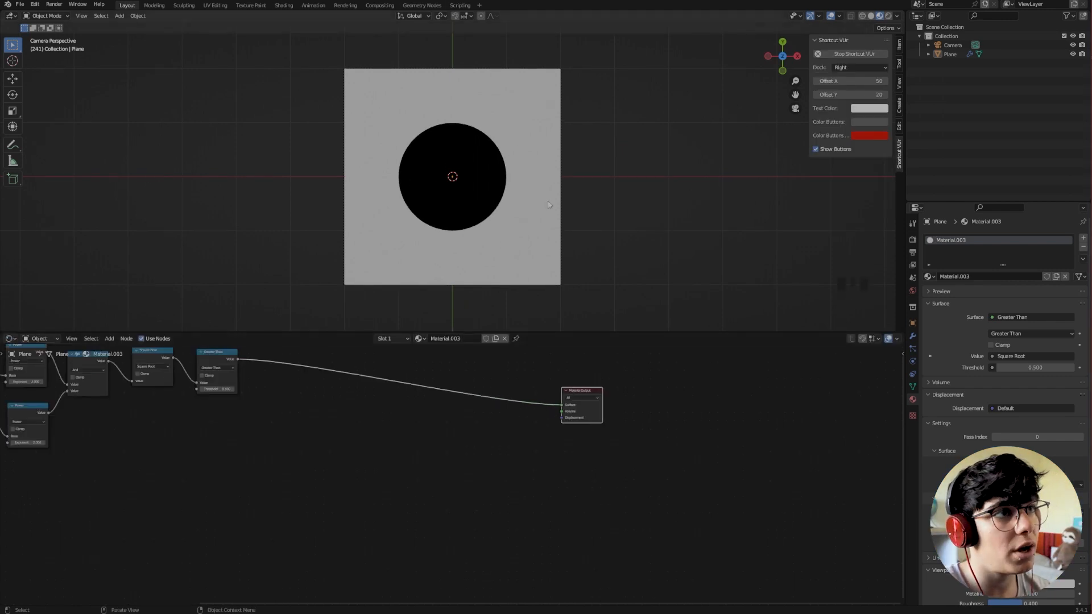
Step: Add a Voronoi Texture node below the circle nodes and preview its Distance output through the Material Output
middle_click_drag(397, 423, 382, 490)
scroll(388, 491, "down", 2)
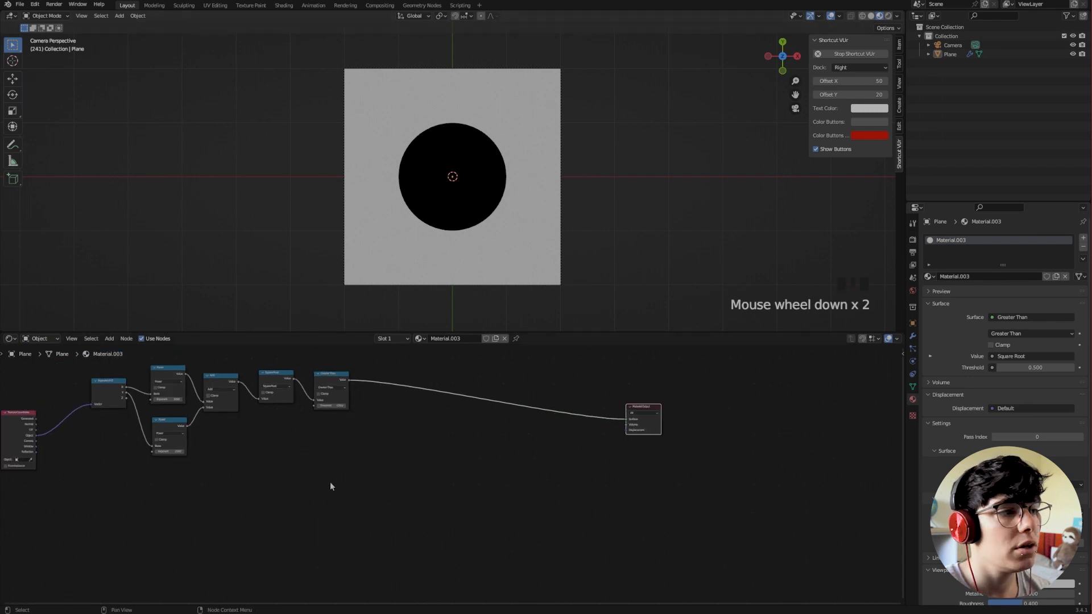
middle_click_drag(232, 502, 271, 500)
left_click(442, 487)
left_click(442, 487)
key("shift+a")
type("v")
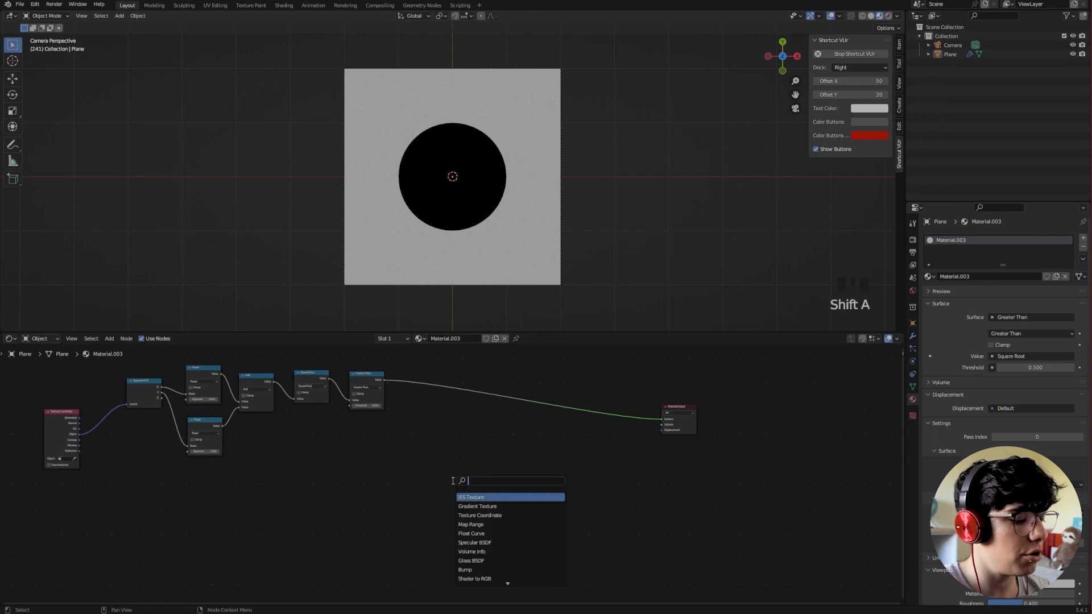
type("or")
key("Return")
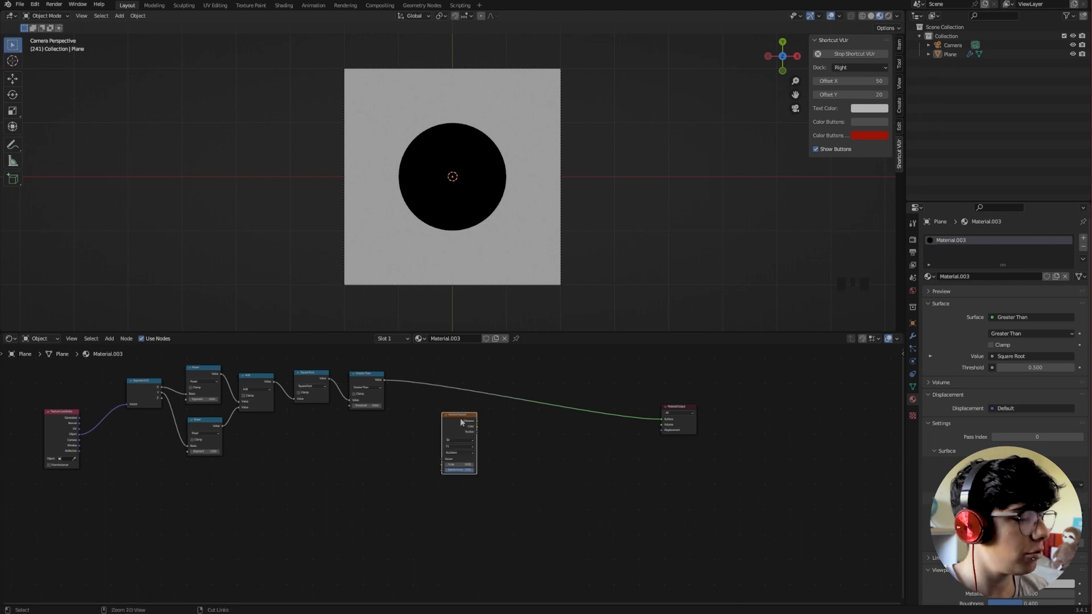
left_click(460, 421, "ctrl+shift")
Step: Set the Voronoi Texture to the Minkowski metric and Smooth F1, with a randomness of 0.8
scroll(480, 495, "up", 7)
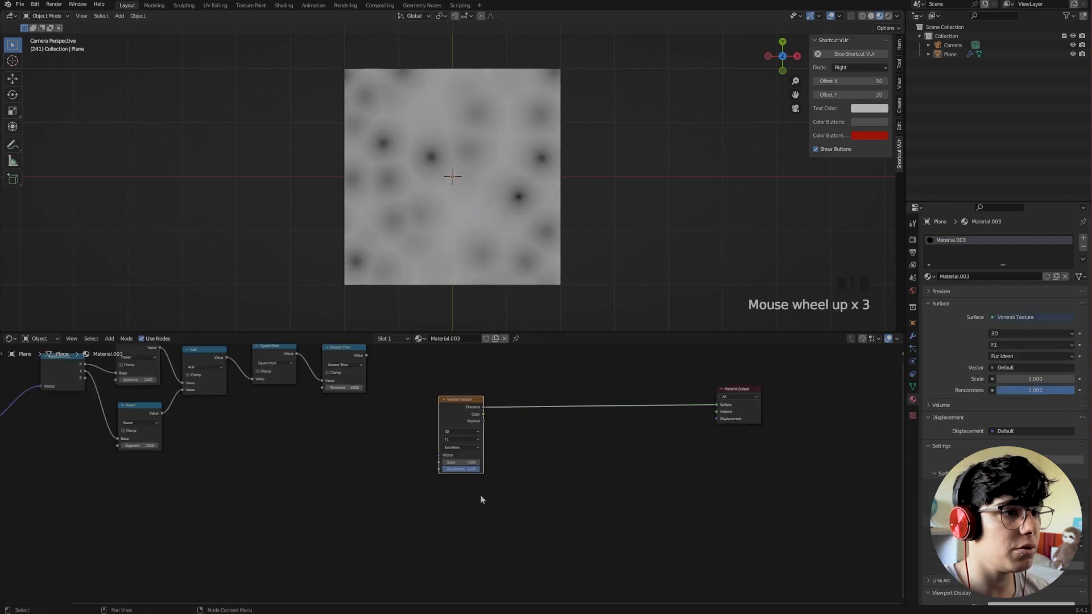
left_click(459, 481)
left_click(457, 462)
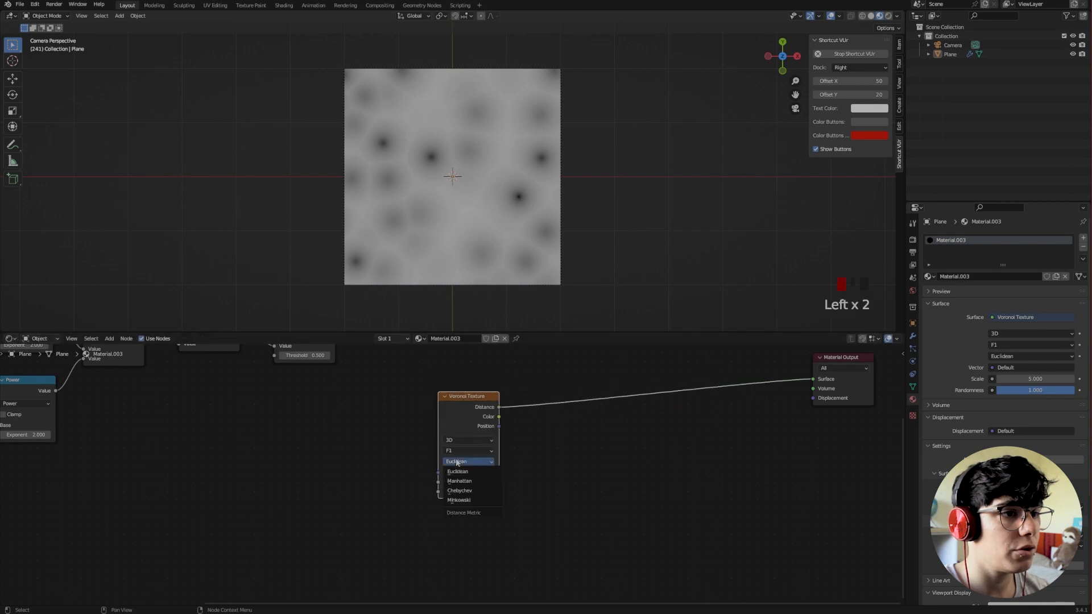
left_click(461, 501)
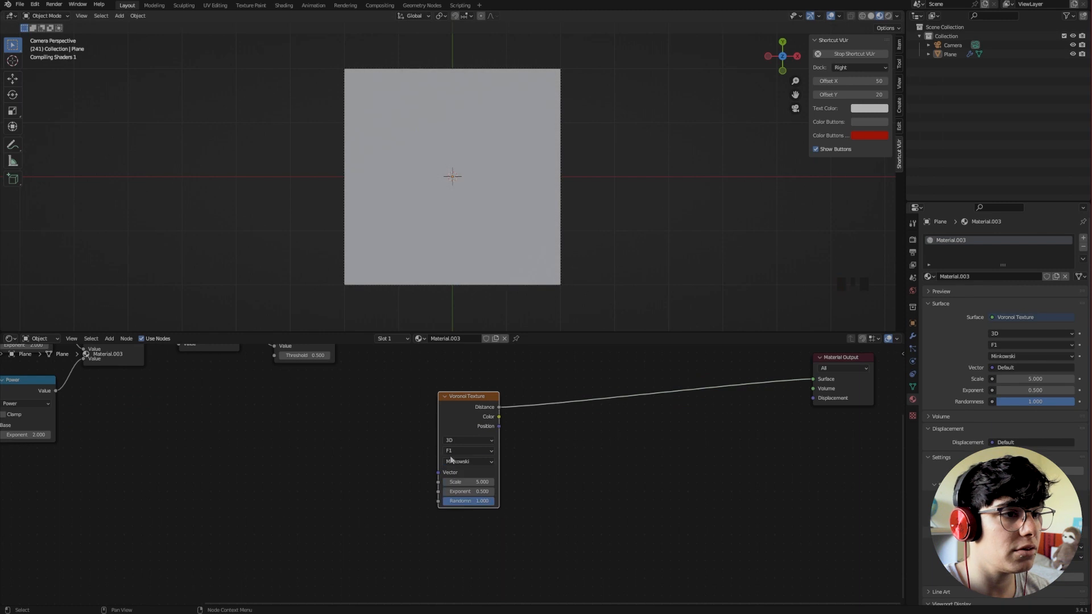
left_click(462, 451)
left_click(459, 481)
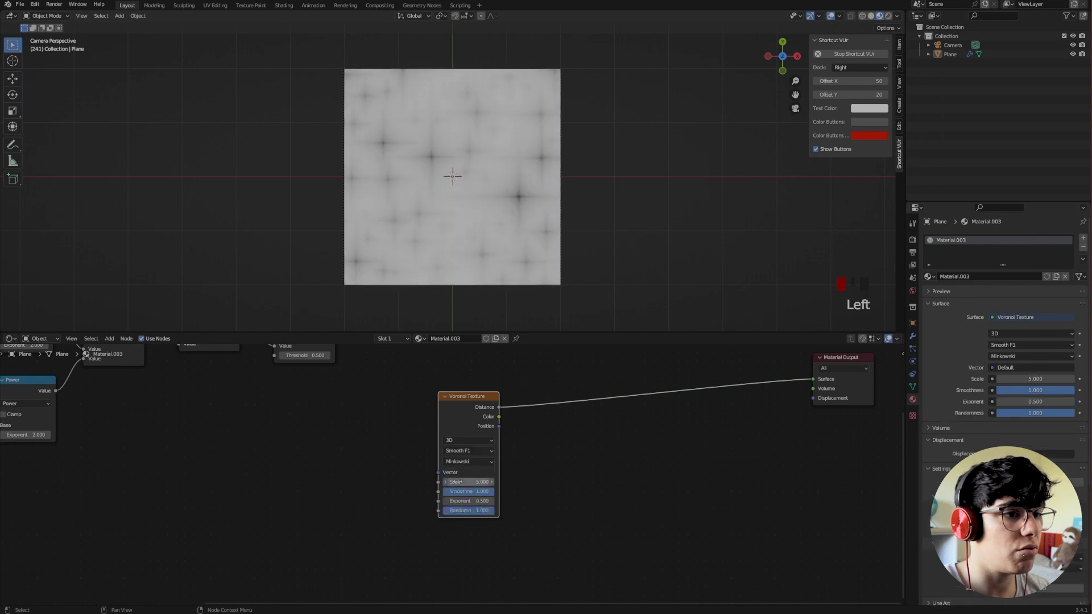
mouse_move(486, 510)
left_mouse_down()
mouse_move(469, 511)
mouse_move(478, 511)
left_mouse_up()
Step: Add a Noise Texture node before the Voronoi Texture and connect its Fac output to the Voronoi's Vector input
scroll(281, 475, "down", 2)
middle_click_drag(281, 477, 340, 490)
scroll(373, 492, "down", 2)
left_click_drag(515, 454, 537, 435)
left_click(358, 476)
key("shift+a")
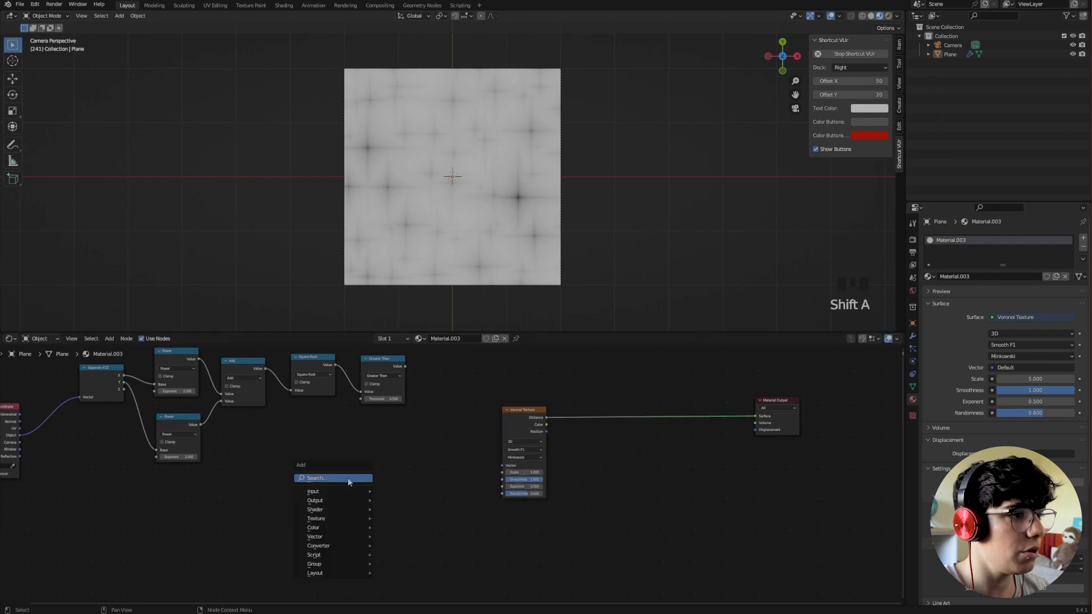
type("NOI")
key("Return")
left_click_drag(357, 469, 502, 466)
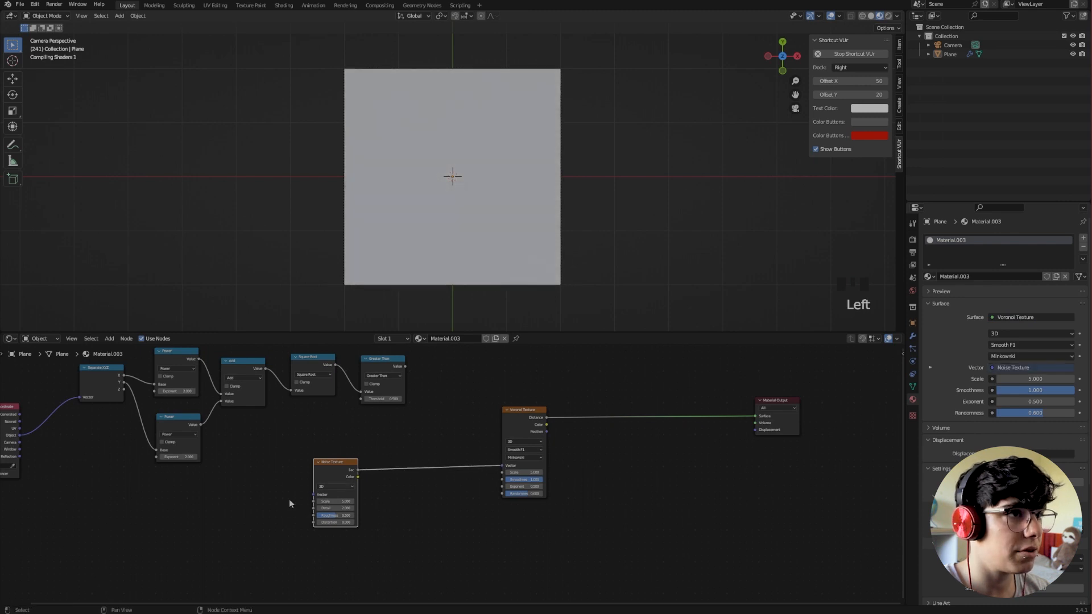
Step: Connect the Texture Coordinate's Object output to the Noise Texture's Vector input
scroll(228, 498, "down", 3)
middle_click_drag(229, 498, 265, 499)
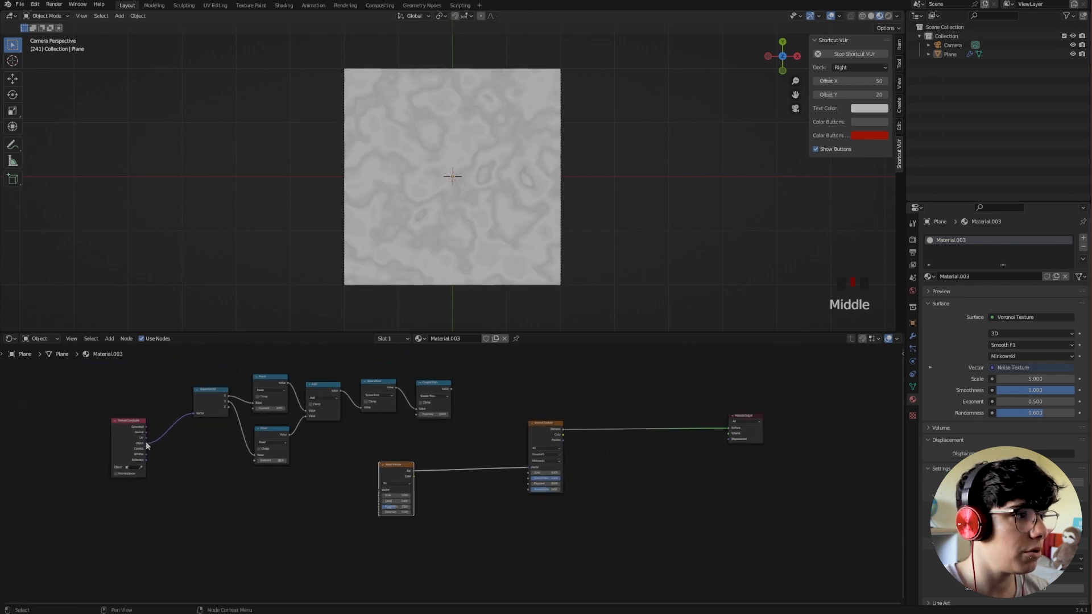
left_click_drag(147, 443, 381, 491)
scroll(444, 517, "up", 7)
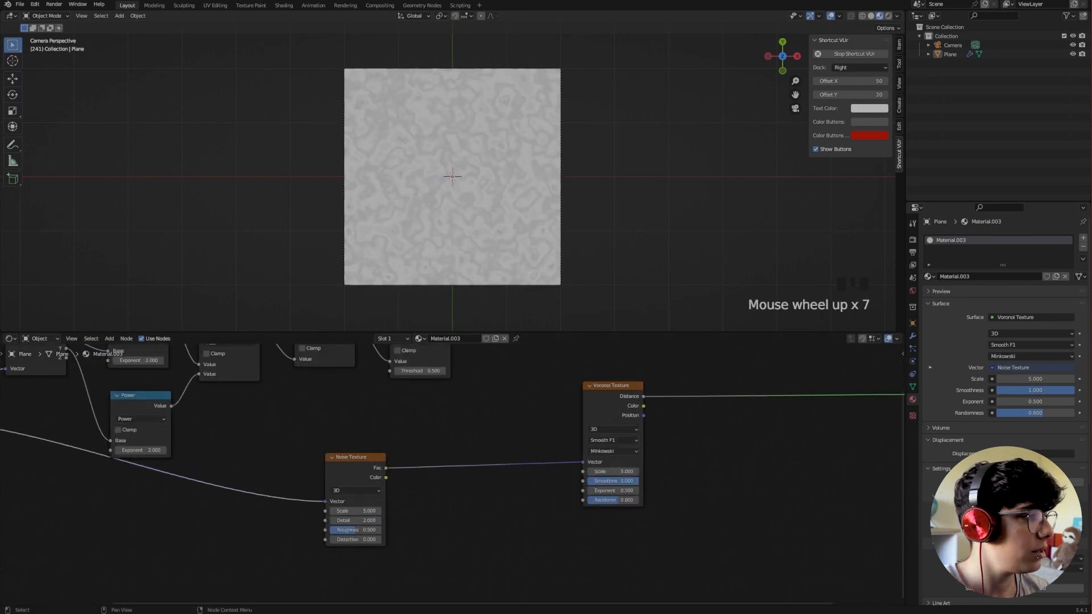
Step: Set the Noise Texture's scale to 1.3, detail to 5, roughness to 0.3 and distortion to 0.2
left_click(366, 510)
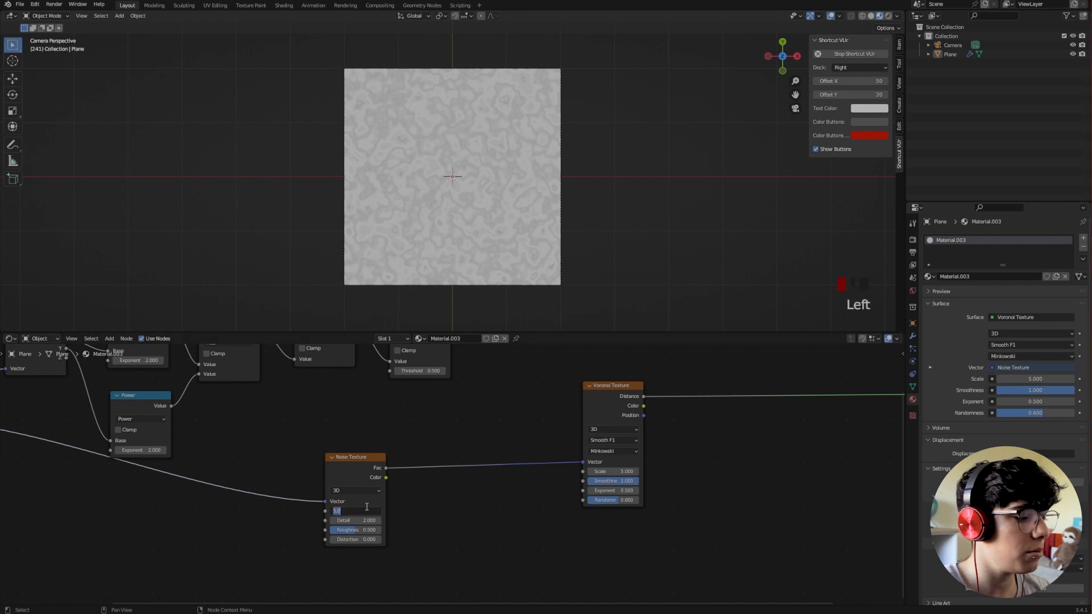
type("1")
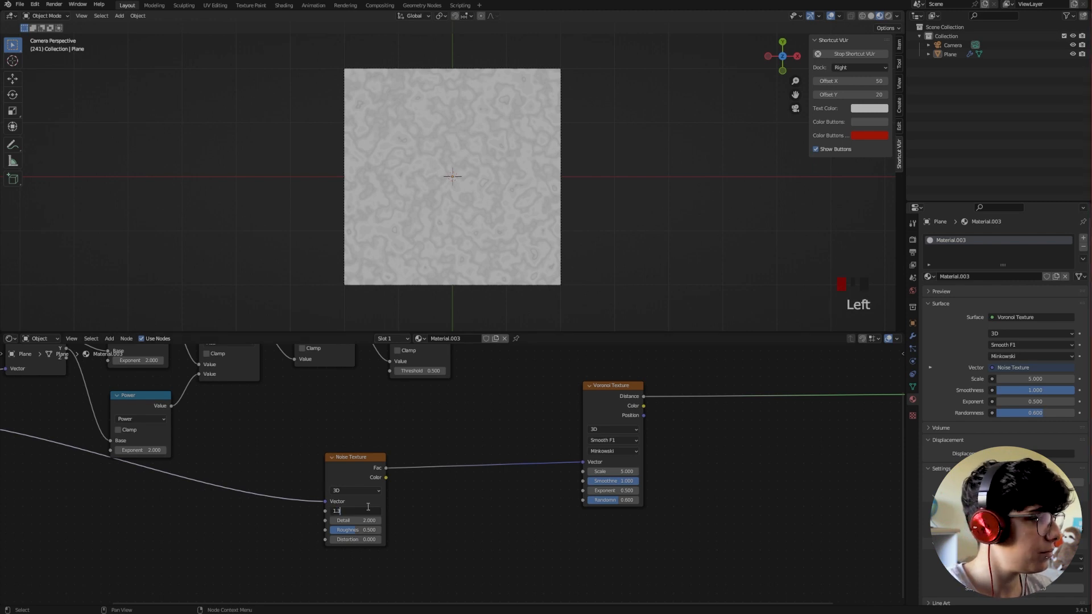
type(".5")
key("Tab")
type("5")
key("Tab")
key("BackSpace")
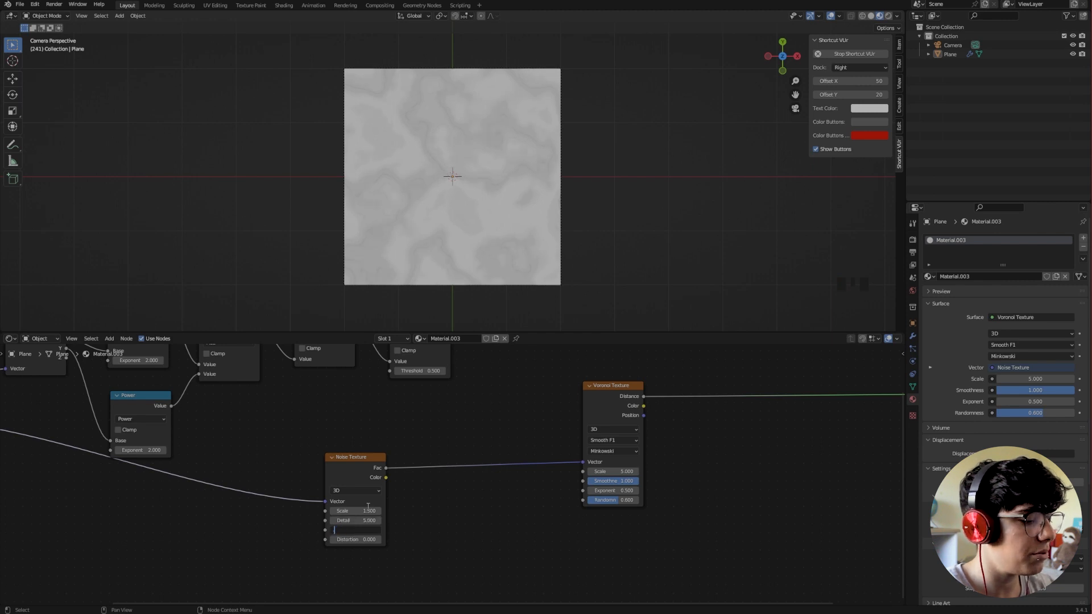
type(".3")
key("Tab")
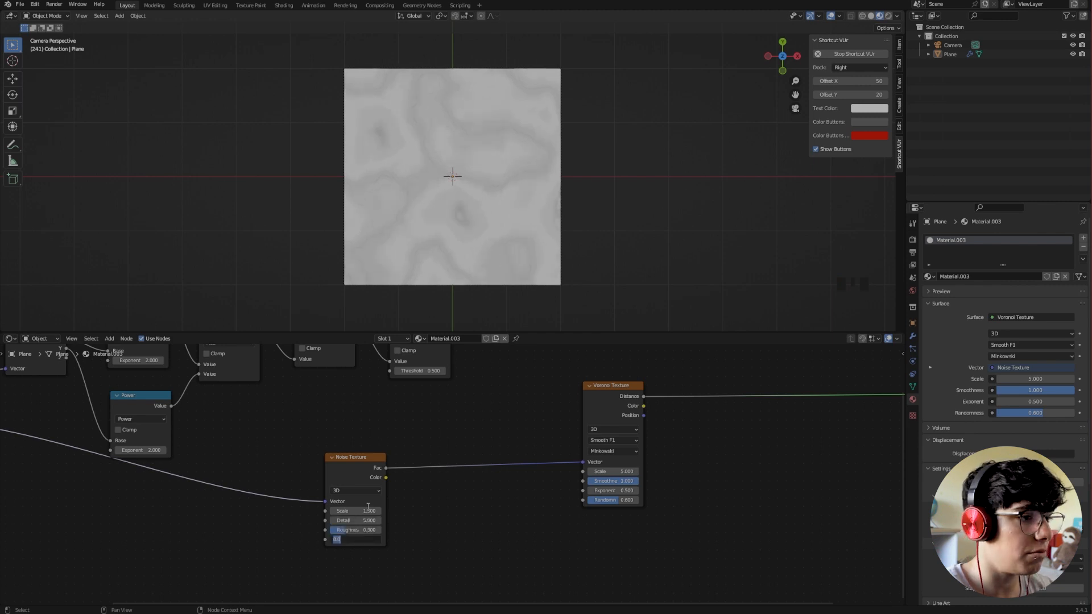
type(".2")
key("Return")
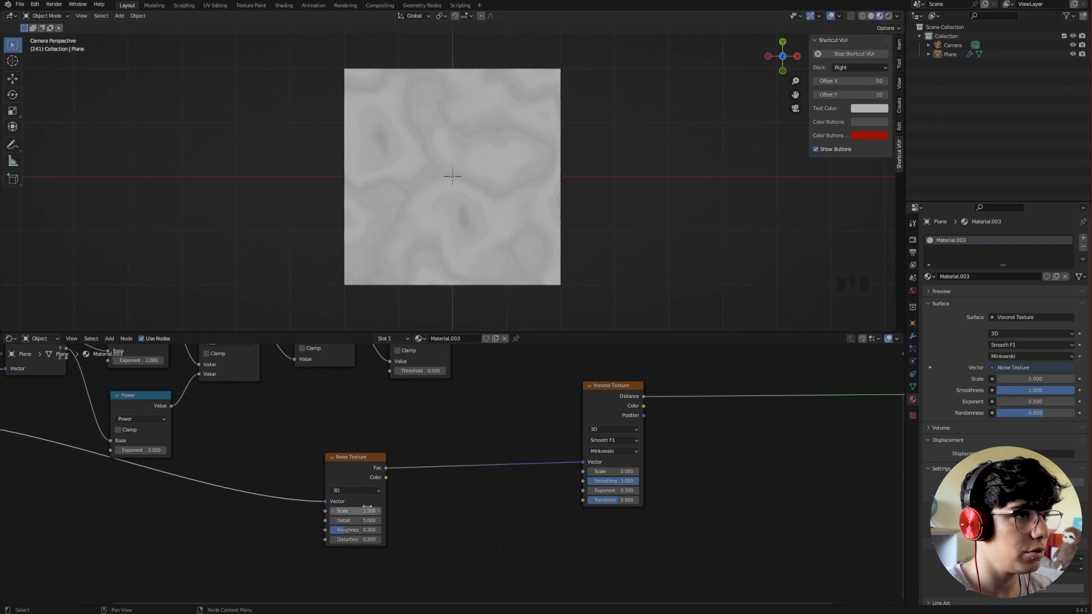
Step: Duplicate the Greater Than node, feed the original's output into the copy, and switch the copy to Multiply
middle_click_drag(517, 473, 493, 478)
scroll(487, 488, "down", 2)
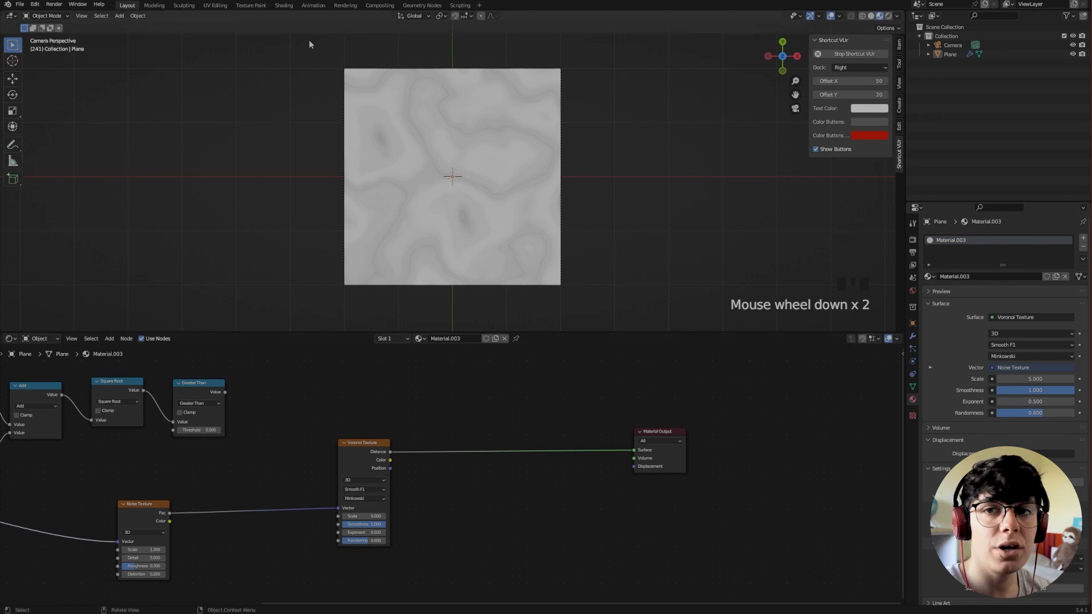
middle_click_drag(261, 427, 326, 450)
scroll(323, 451, "down", 2)
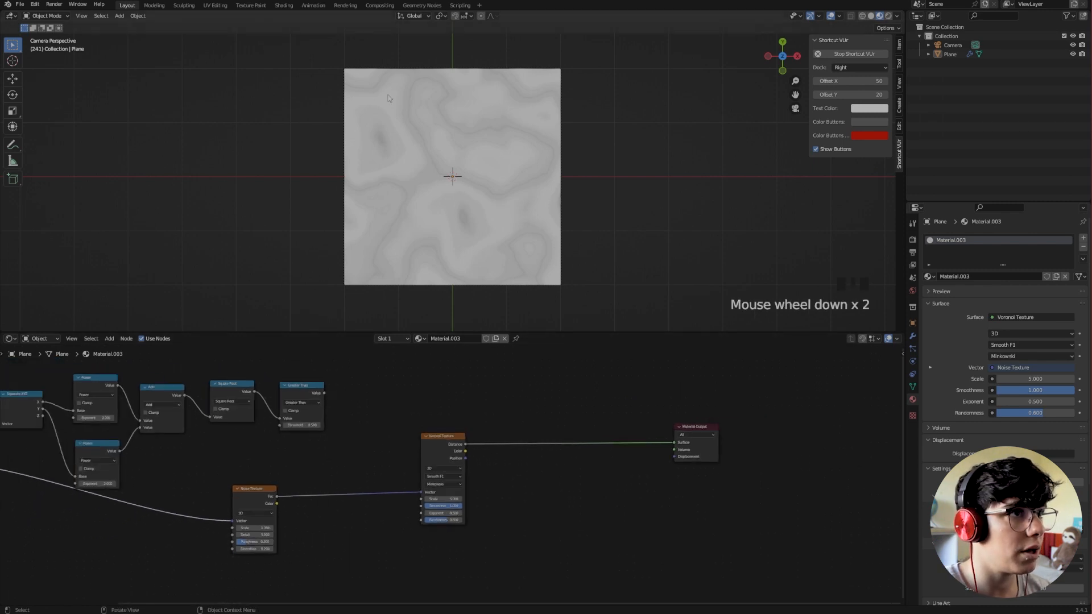
left_click(301, 389)
left_click(301, 388)
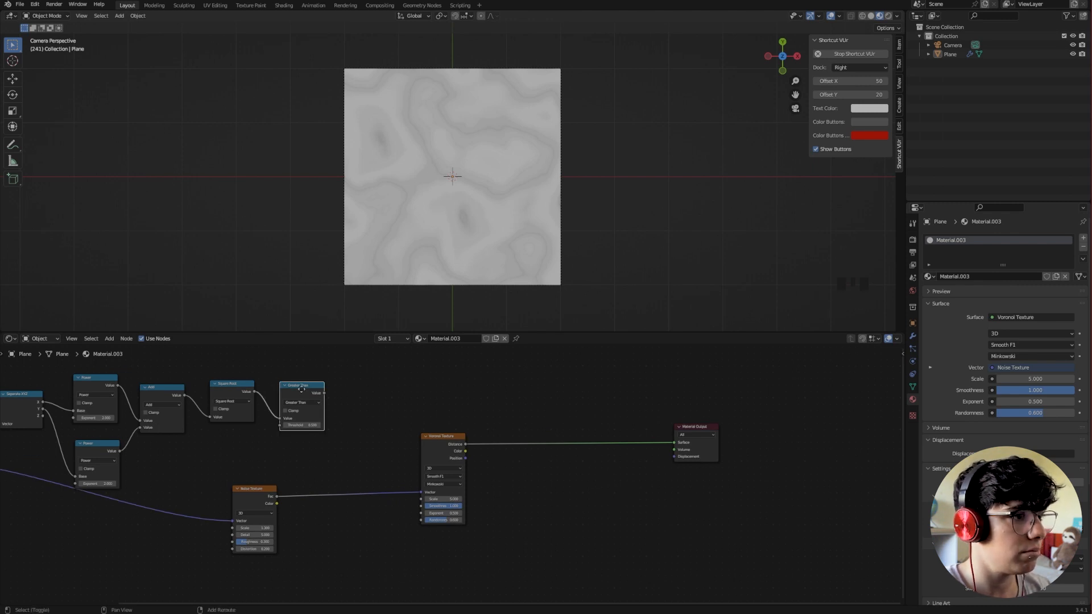
key("shift+d")
left_click(376, 392)
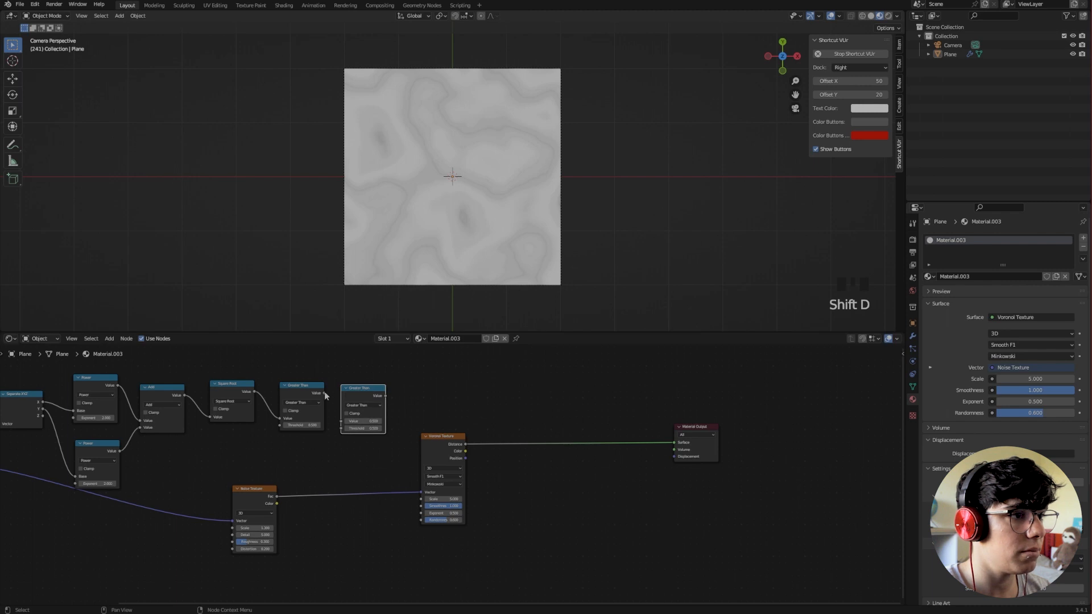
left_click_drag(324, 392, 341, 421)
left_click(350, 415)
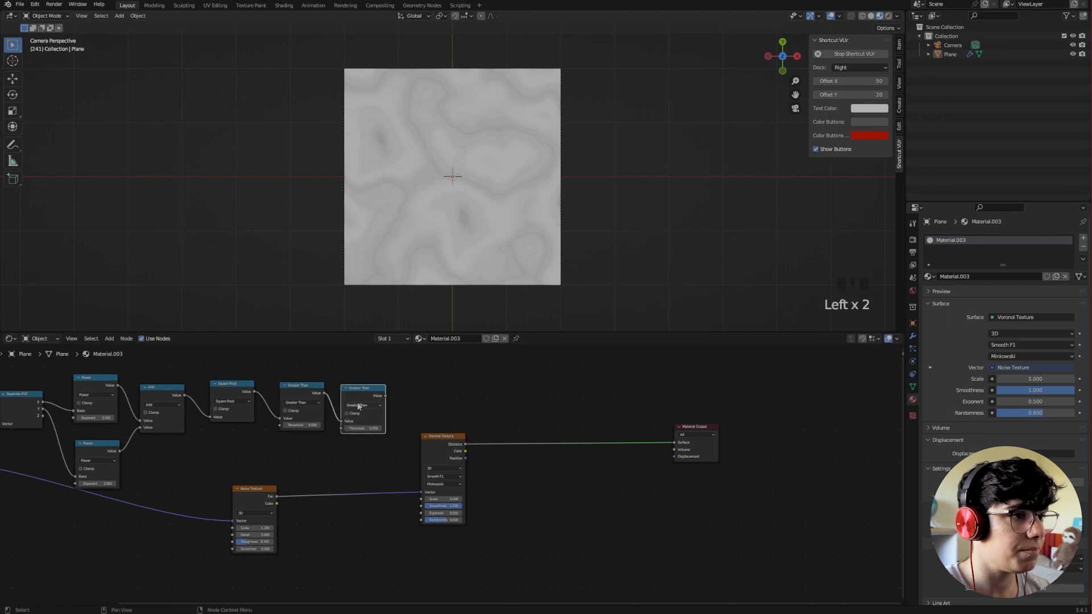
left_click(360, 406)
left_click(355, 436)
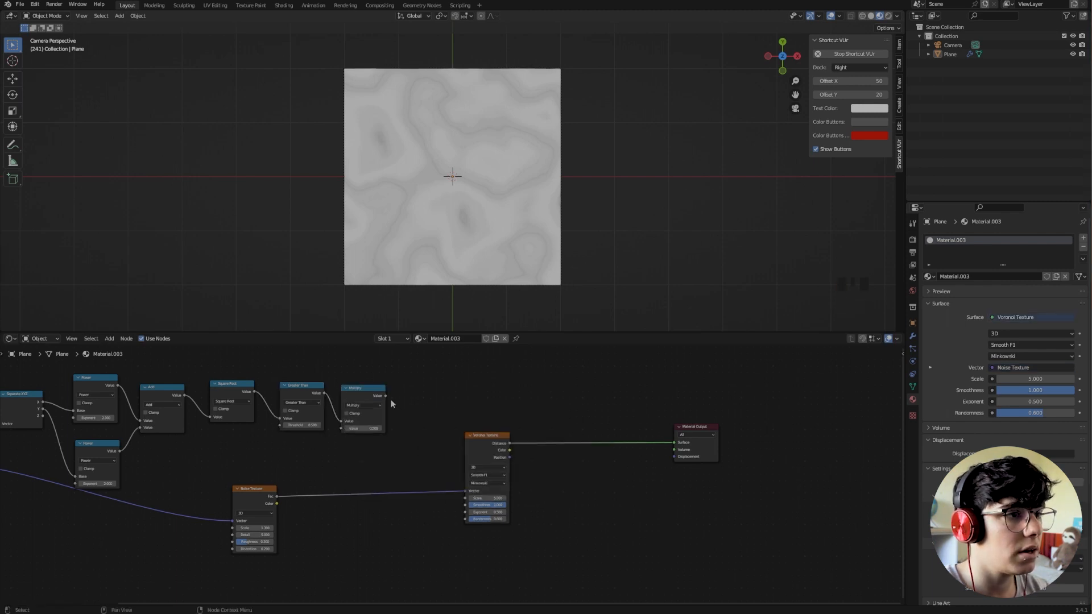
Step: Connect the Multiply node's output to the Voronoi Texture's Scale input and set its second value to 10
left_click_drag(385, 395, 466, 499)
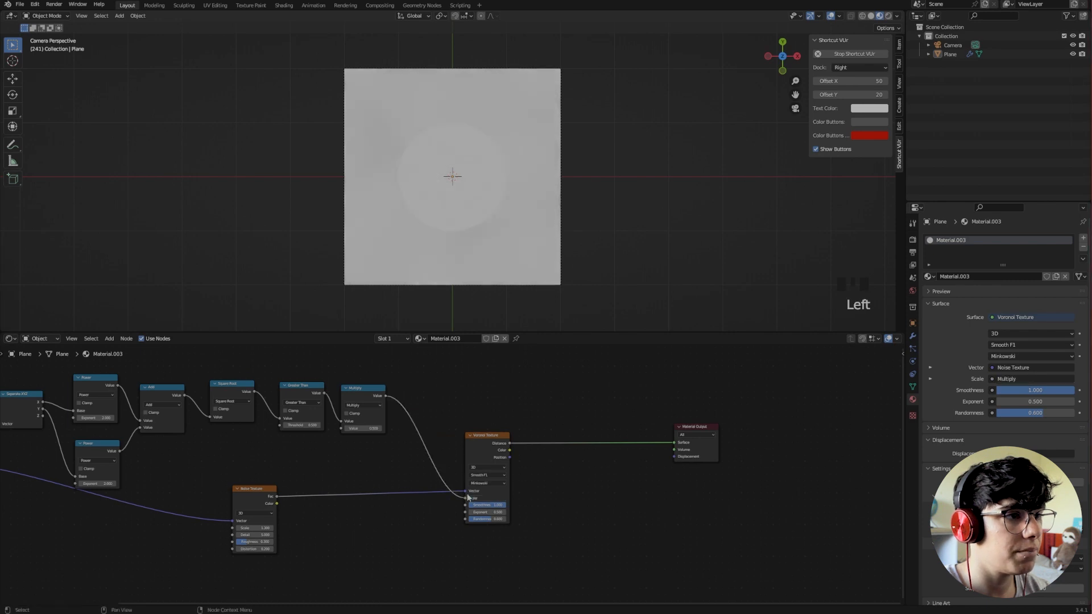
left_click_drag(364, 429, 442, 429)
middle_click_drag(390, 469, 344, 452)
left_click_drag(436, 433, 468, 432)
Step: Duplicate the Multiply node, insert the copy before the Voronoi Texture, and switch it to Add with a value of 8.5
left_click(330, 375)
key("shift+d")
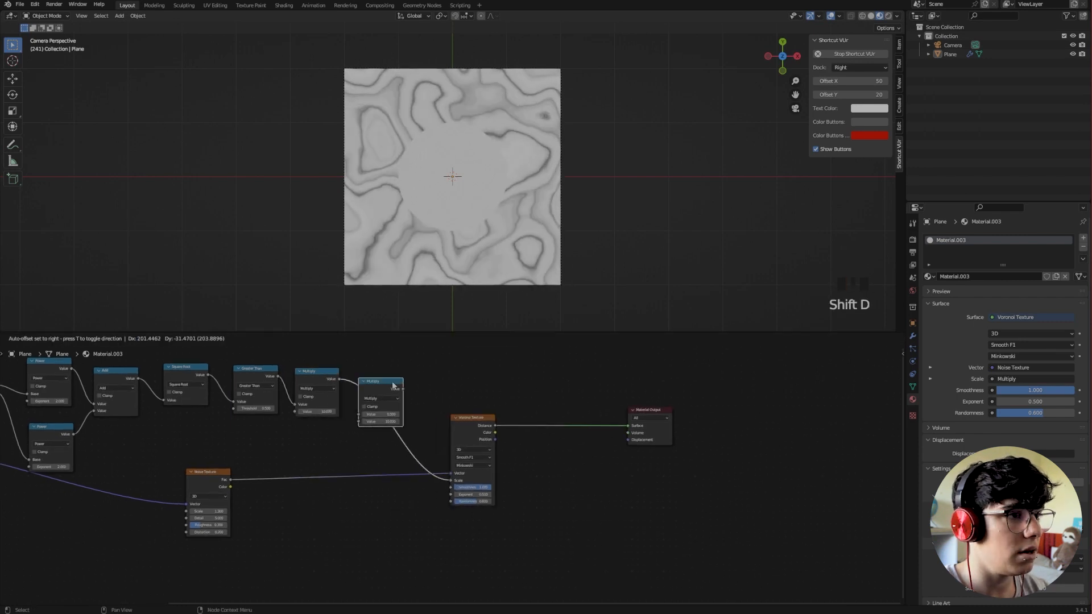
left_click(389, 400)
left_click(389, 400)
left_click(381, 413)
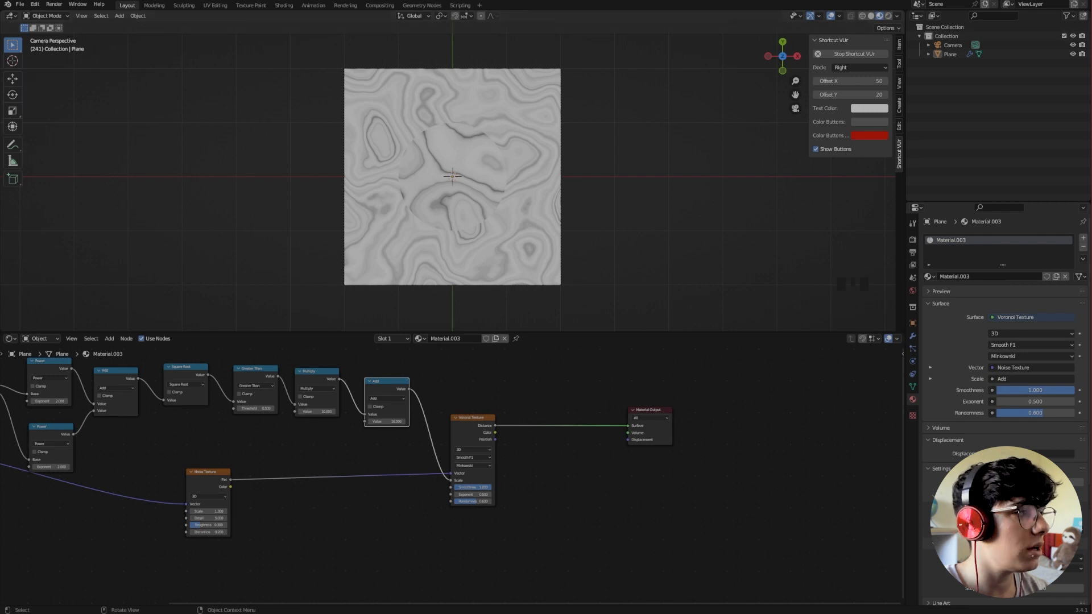
scroll(394, 428, "up", 4)
left_click_drag(364, 401, 333, 401)
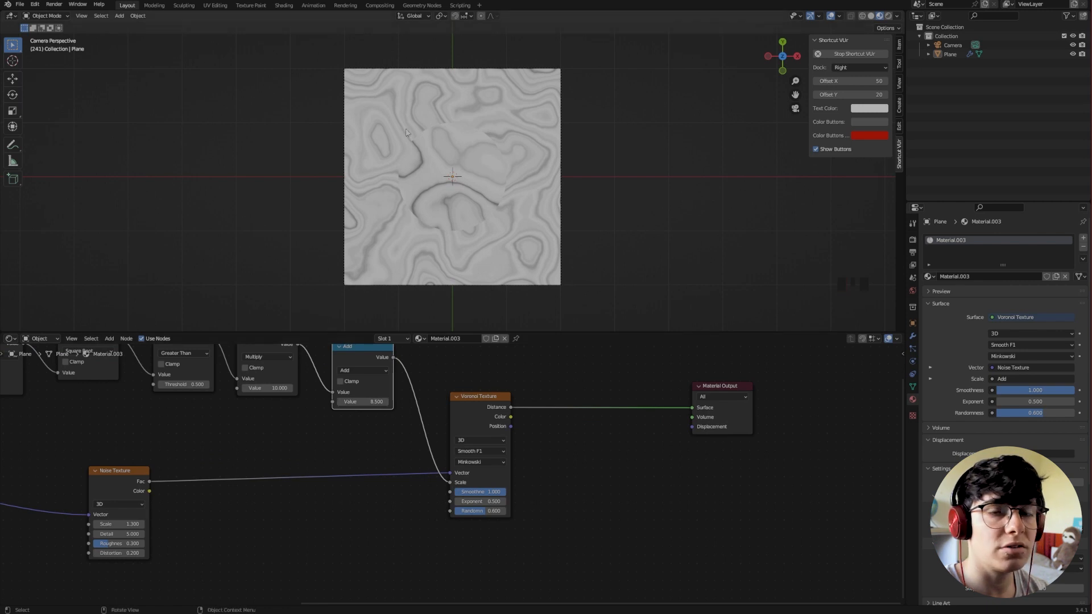
Step: Duplicate the Add node below the math chain, make room above the Noise Texture, and connect the copy to the Multiply node's second value
scroll(301, 454, "down", 4)
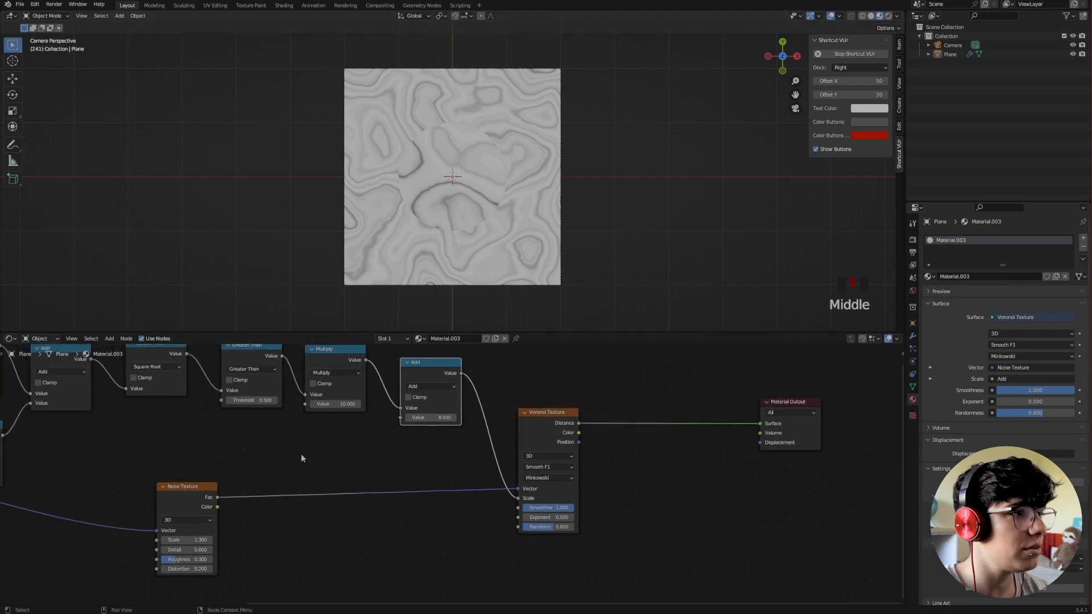
left_click(427, 393)
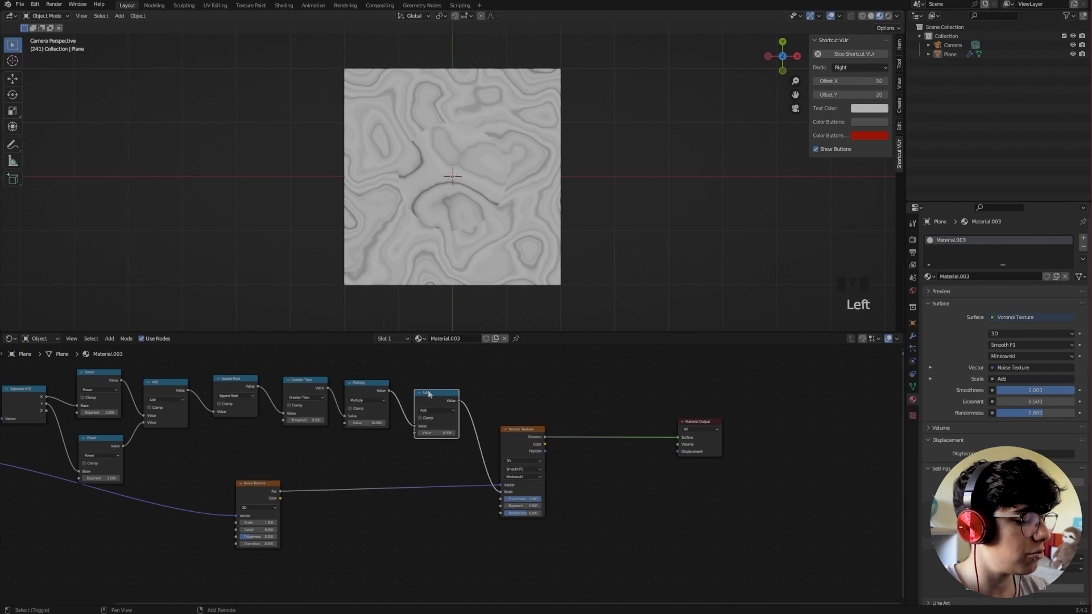
key("shift+d")
left_click_drag(273, 492, 273, 518)
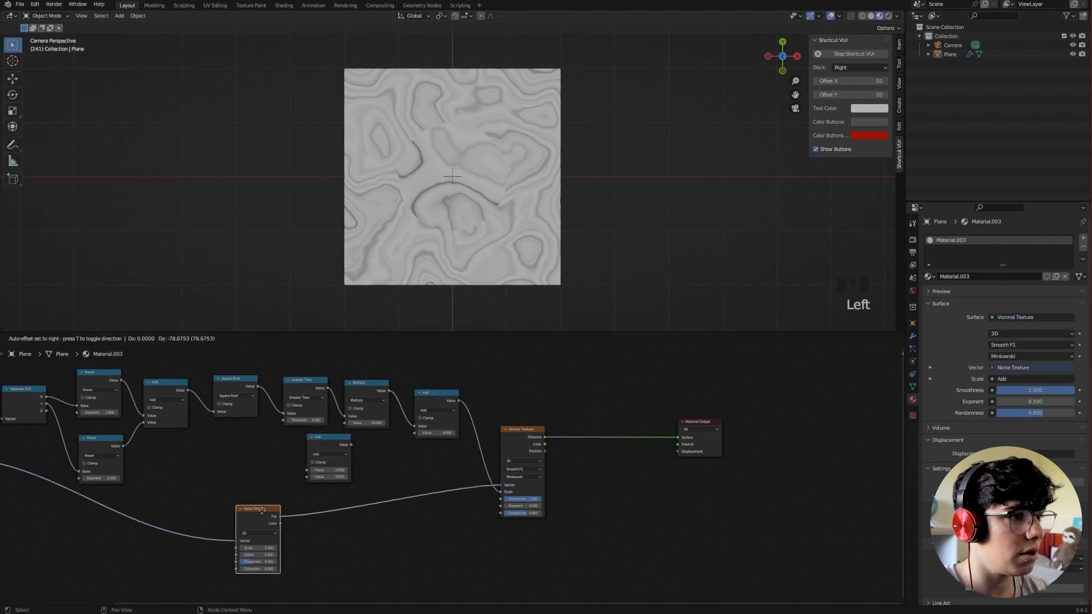
left_click_drag(323, 444, 344, 425)
scroll(336, 489, "up", 3)
middle_click_drag(336, 489, 380, 461)
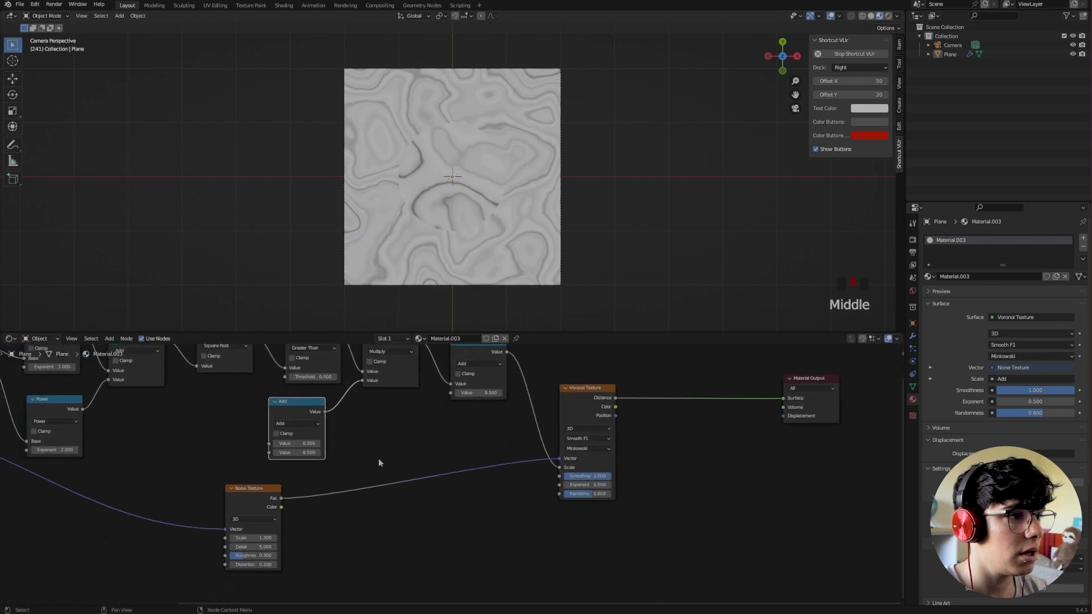
Step: Set the lower Add node's values to 5 and about 37.2
left_click_drag(301, 444, 295, 444)
left_click(300, 444)
type("5")
key("Return")
left_click_drag(302, 453, 457, 453)
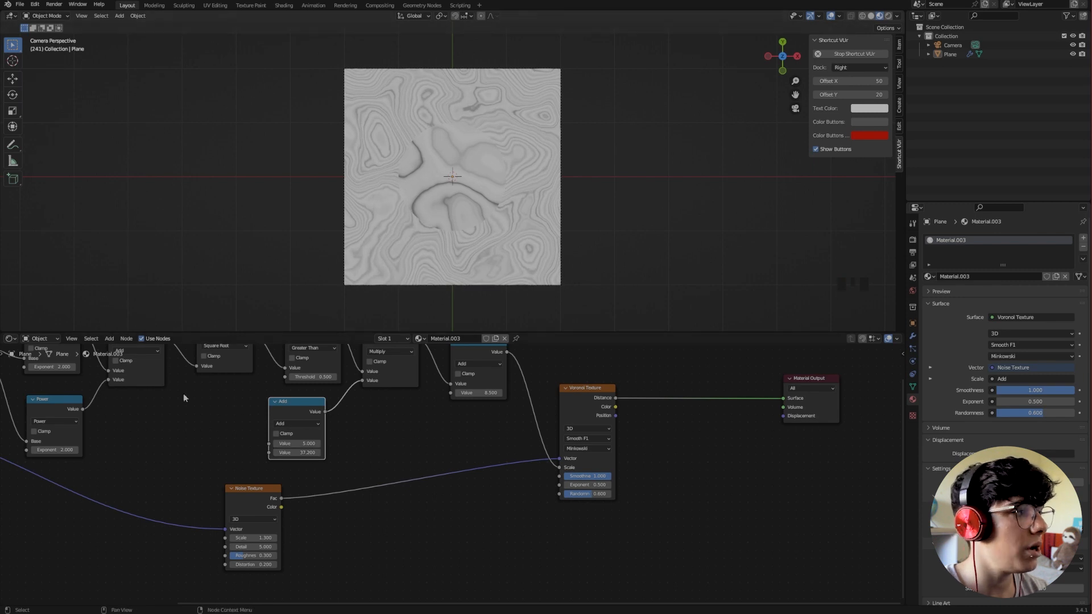
Step: Insert a Mix node between the Voronoi Texture and Material Output, set it to Color, and connect its Result to Surface
scroll(518, 521, "down", 1)
middle_click_drag(519, 521, 288, 517)
left_click(530, 437)
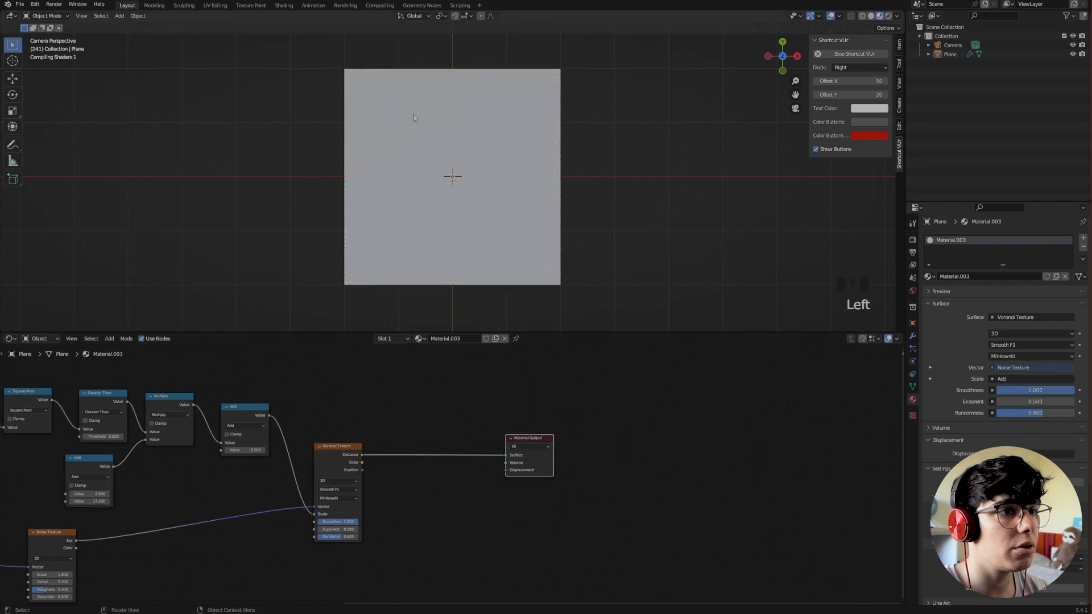
scroll(391, 497, "up", 4)
left_click(391, 501)
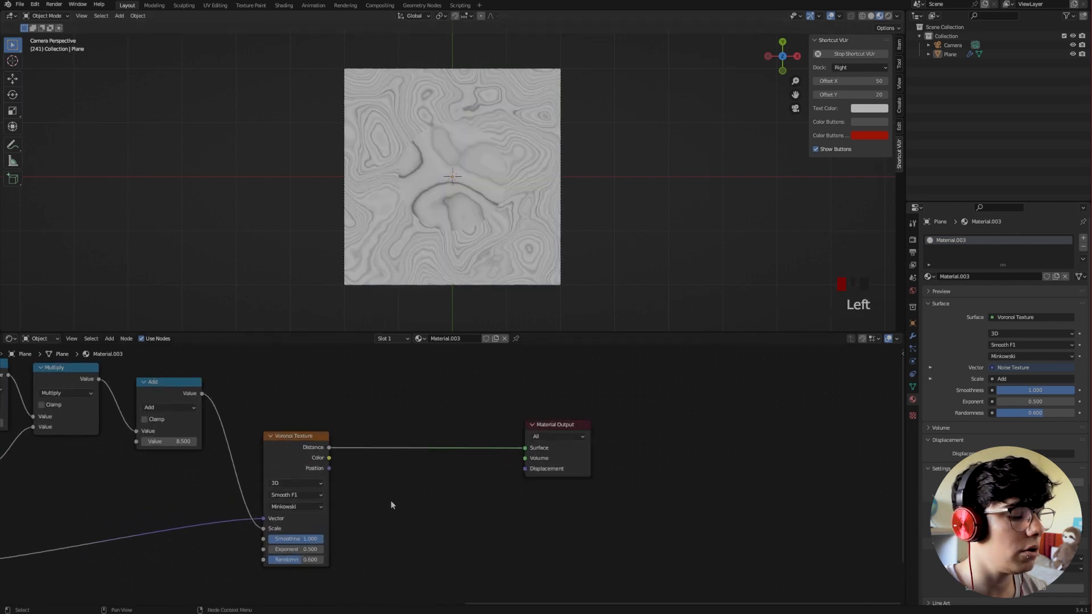
key("shift+a")
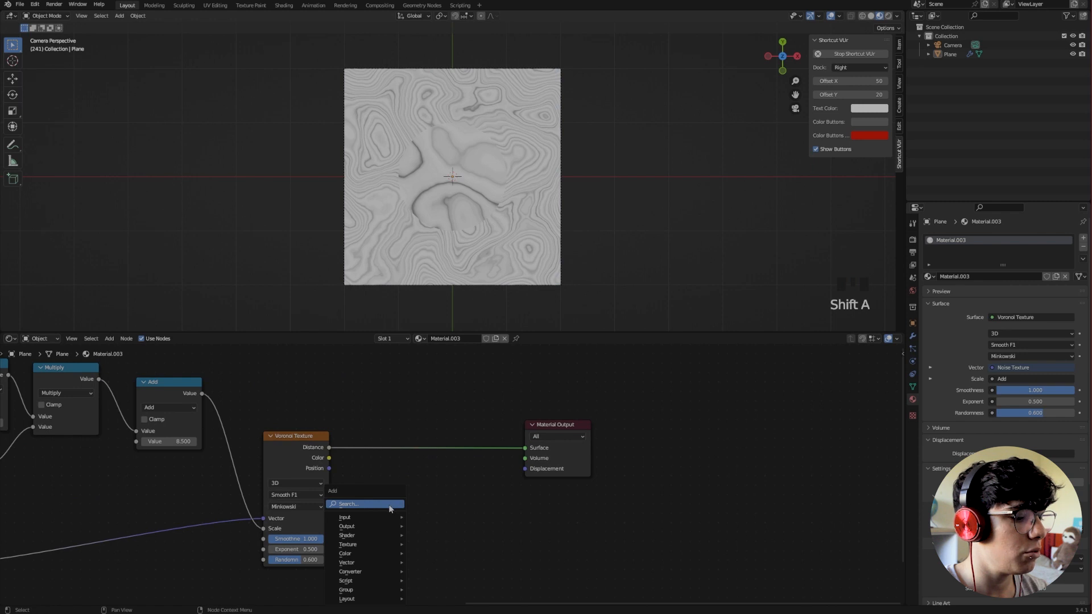
type("MIX")
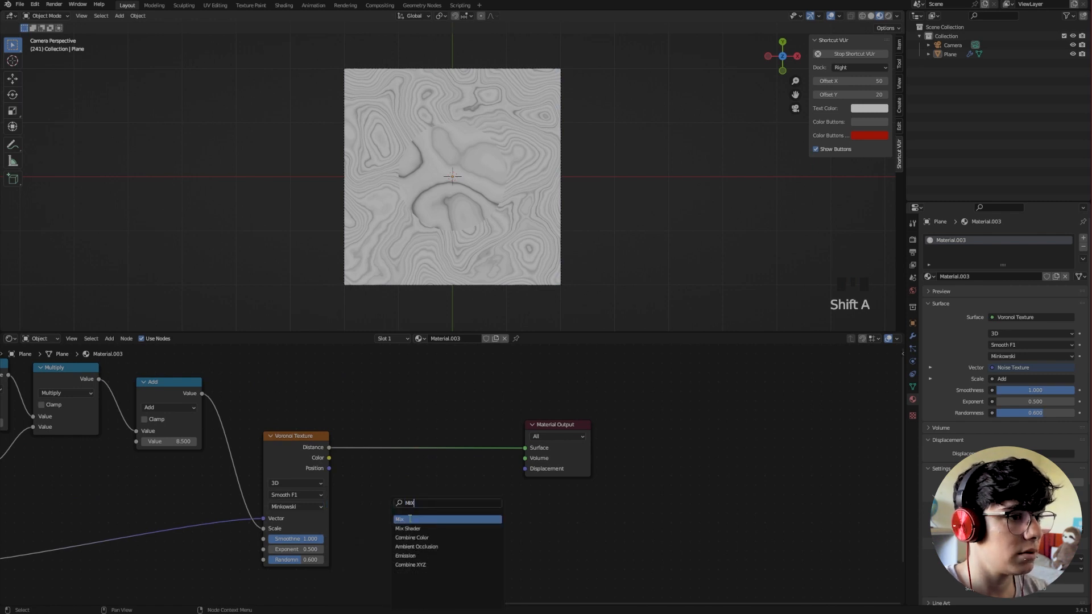
left_click(409, 519)
left_click(386, 443)
left_click(392, 456)
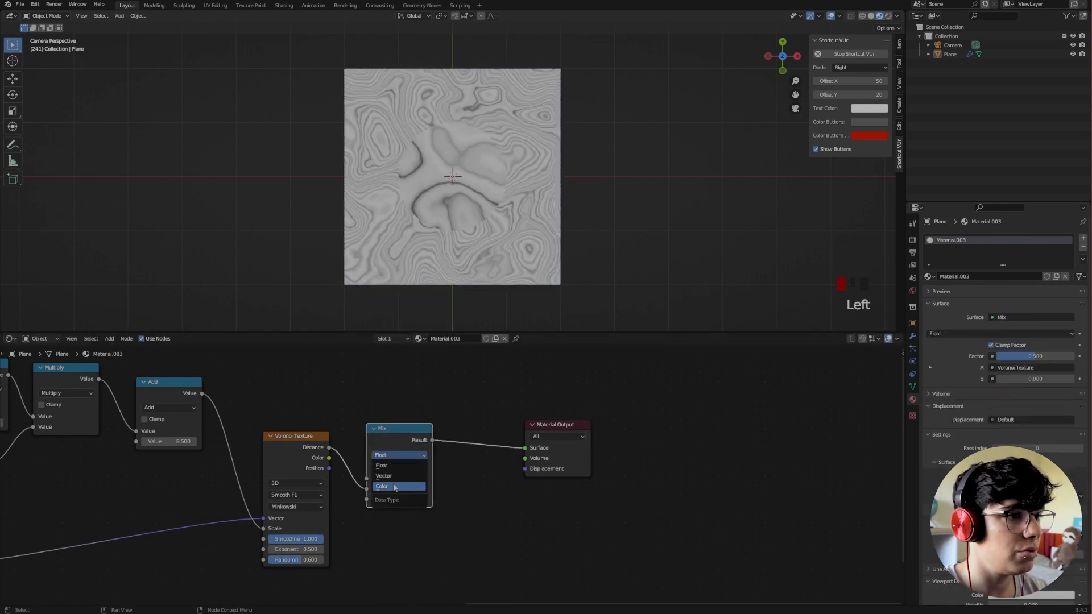
left_click(394, 487)
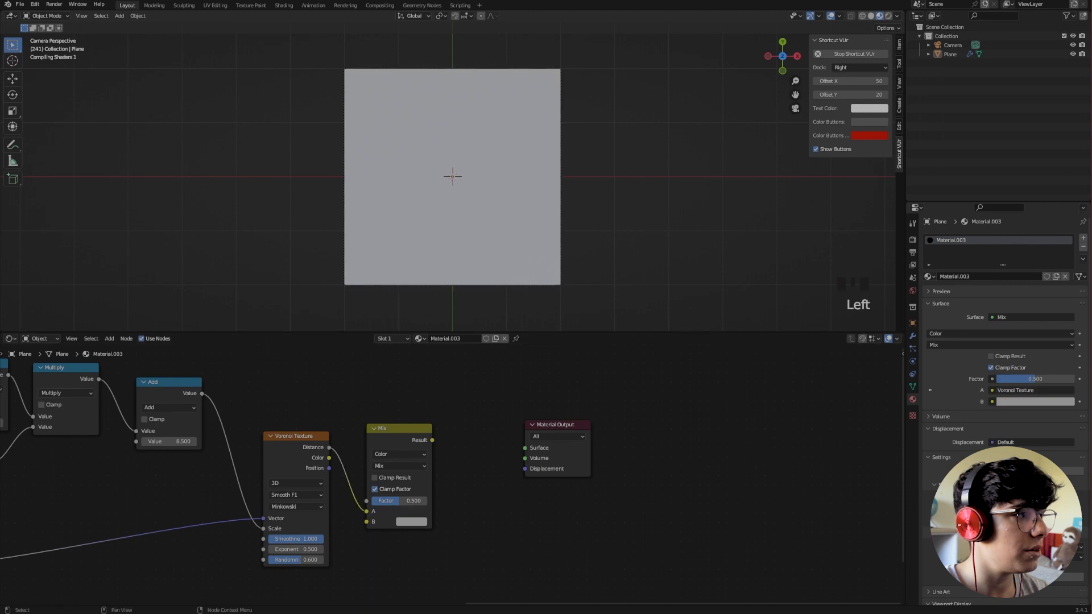
left_click_drag(432, 441, 515, 453)
Step: Set the Mix node's B color to black and its factor to about 0.79
left_click(409, 522)
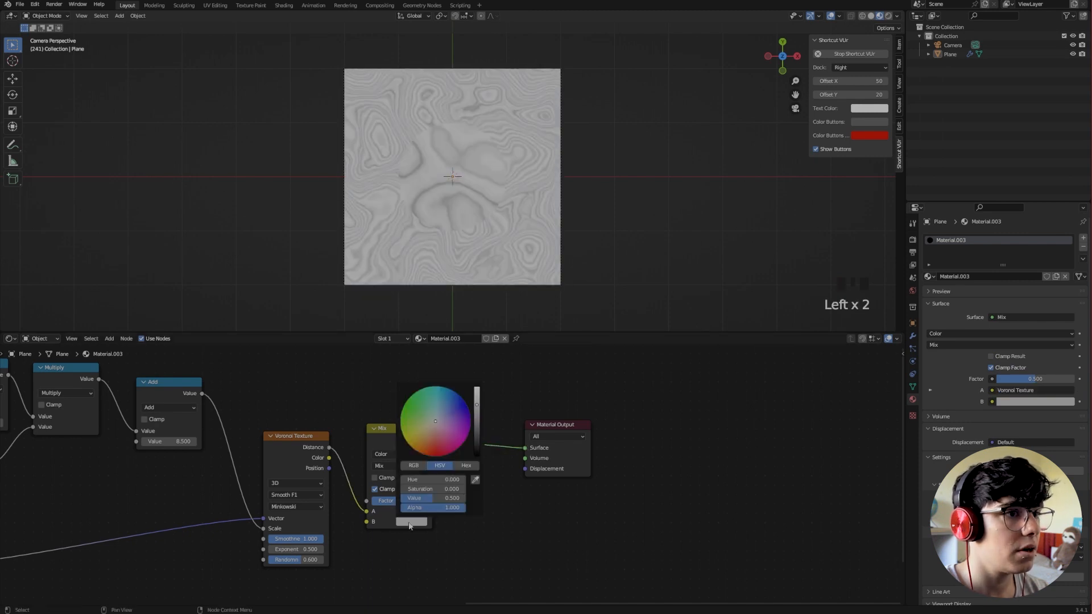
left_click_drag(477, 404, 477, 455)
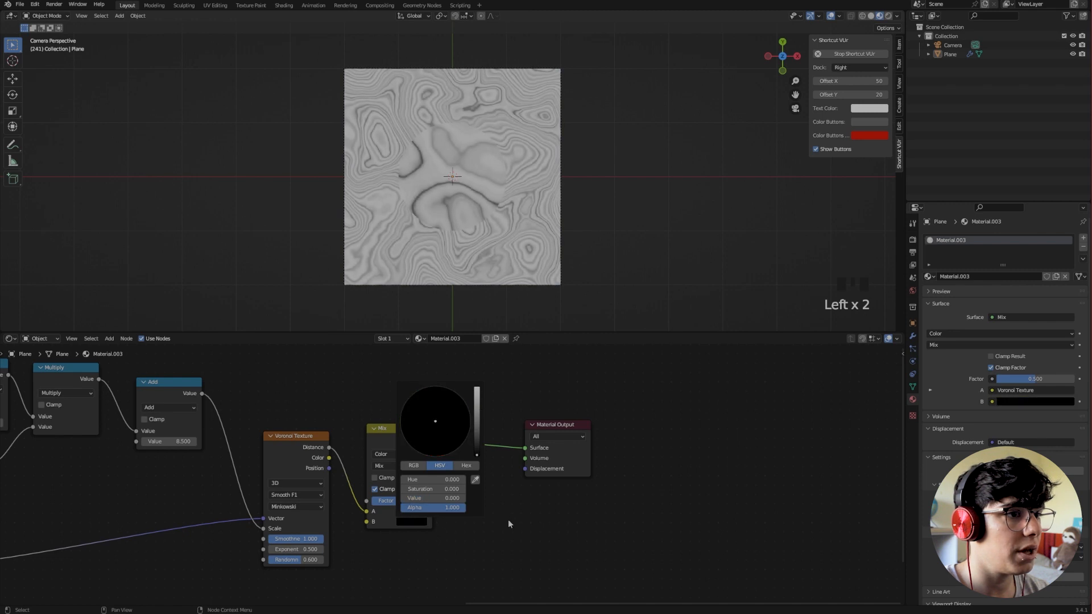
left_click_drag(398, 502, 412, 502)
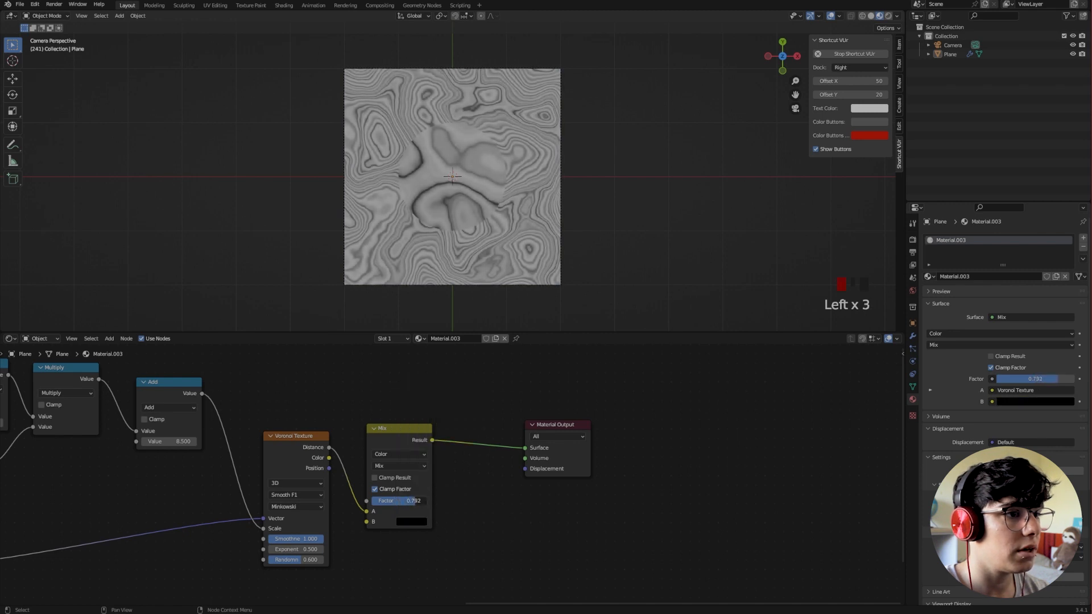
Step: Duplicate the Mix node before the Material Output, with a factor of 1 and a near-white B color
left_click(401, 428)
key("shift+d")
left_click(494, 481)
left_click_drag(501, 494, 528, 494)
left_click(529, 517)
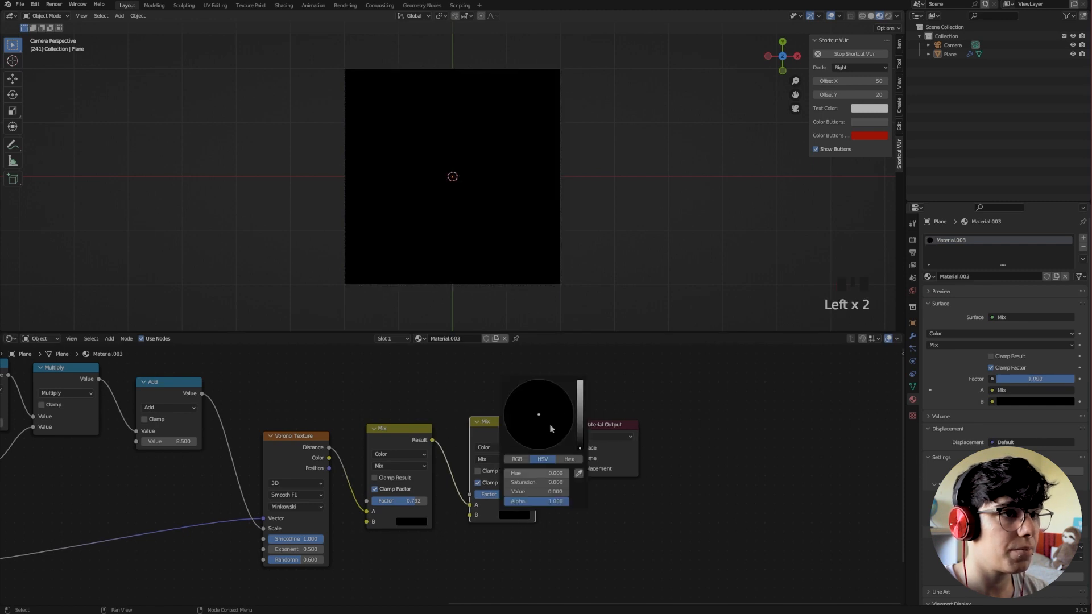
left_click_drag(567, 416, 566, 387)
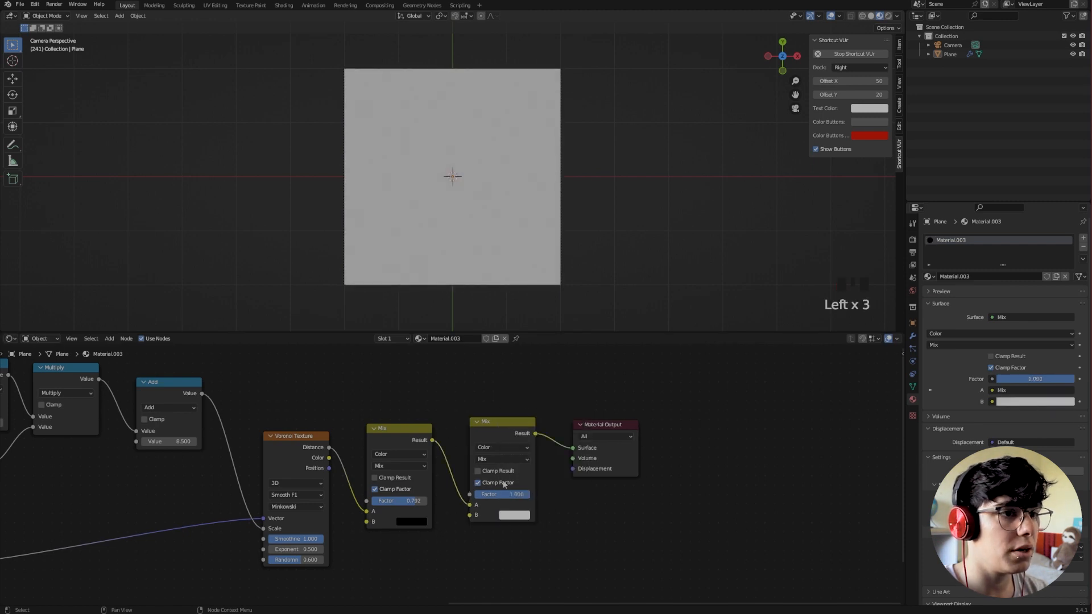
Step: Set the second Mix node to Color Dodge and the first to Color Burn with a factor of 0.875
left_click(490, 460)
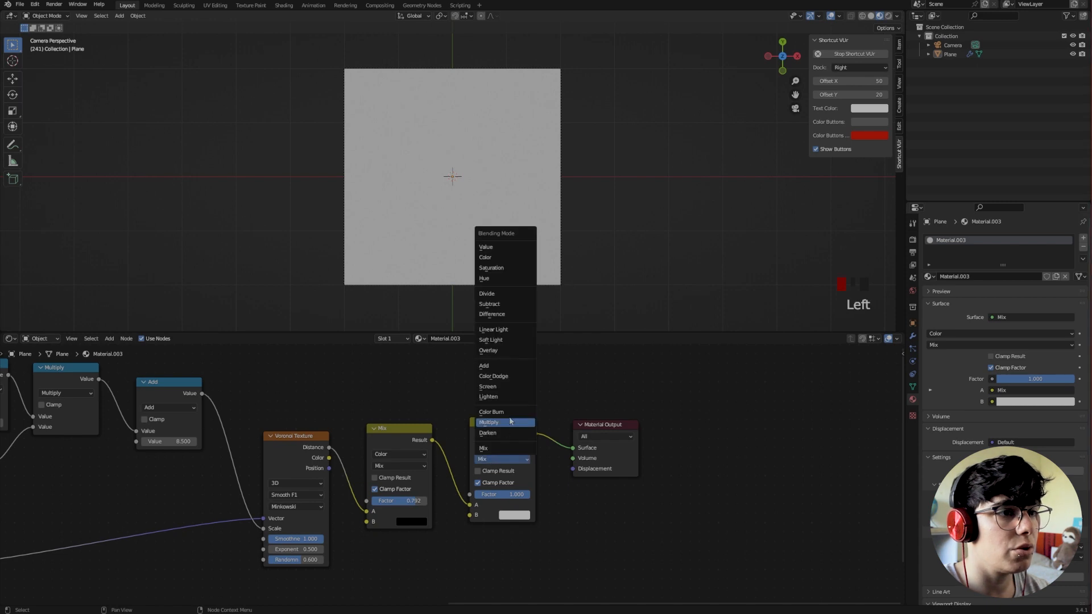
left_click(500, 377)
left_click(385, 467)
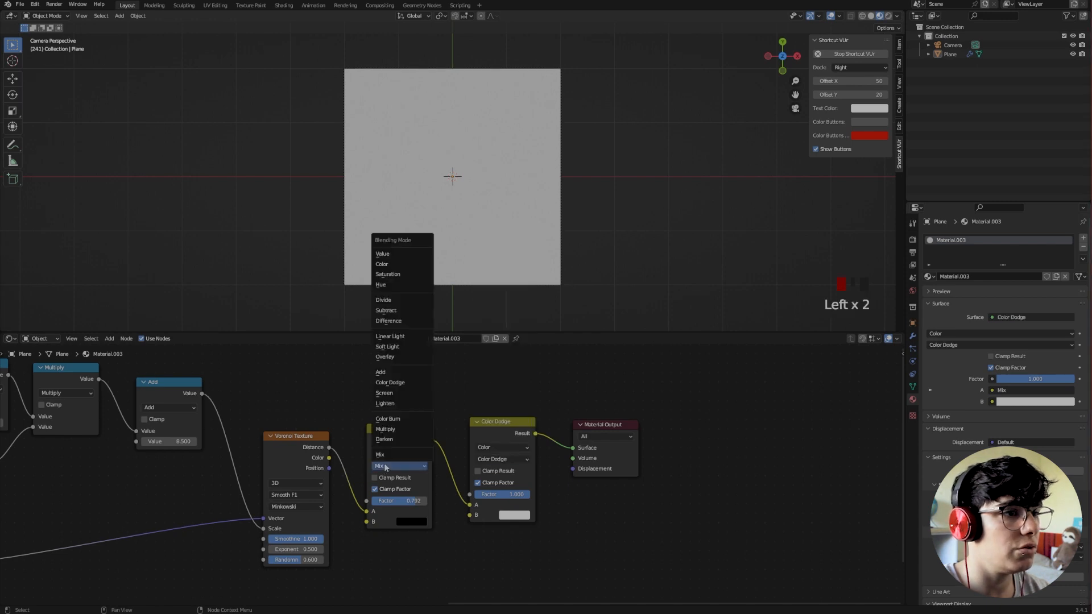
left_click(390, 419)
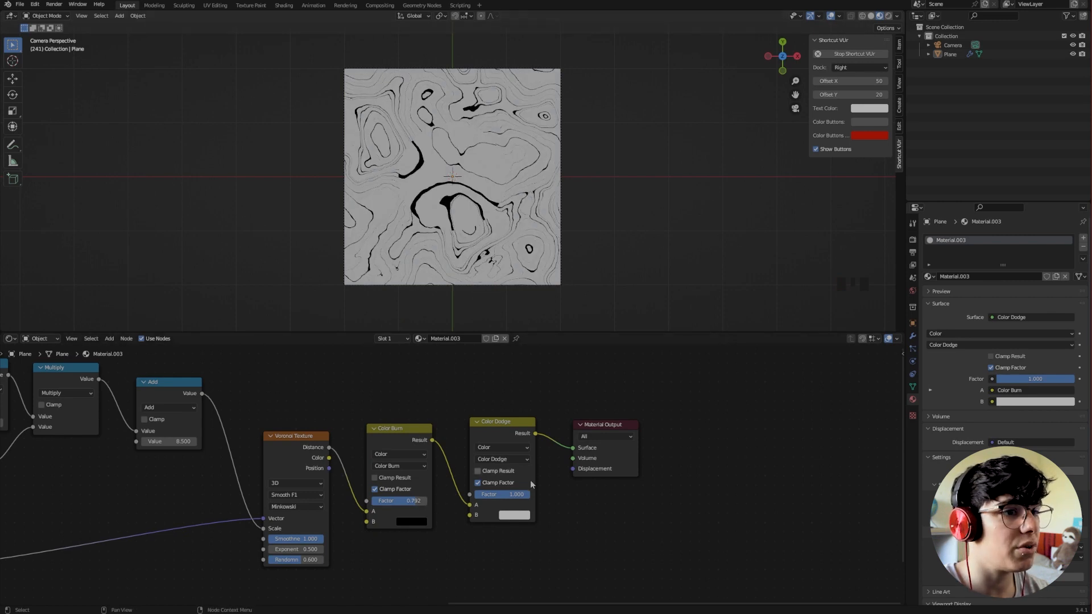
left_click_drag(403, 500, 419, 501)
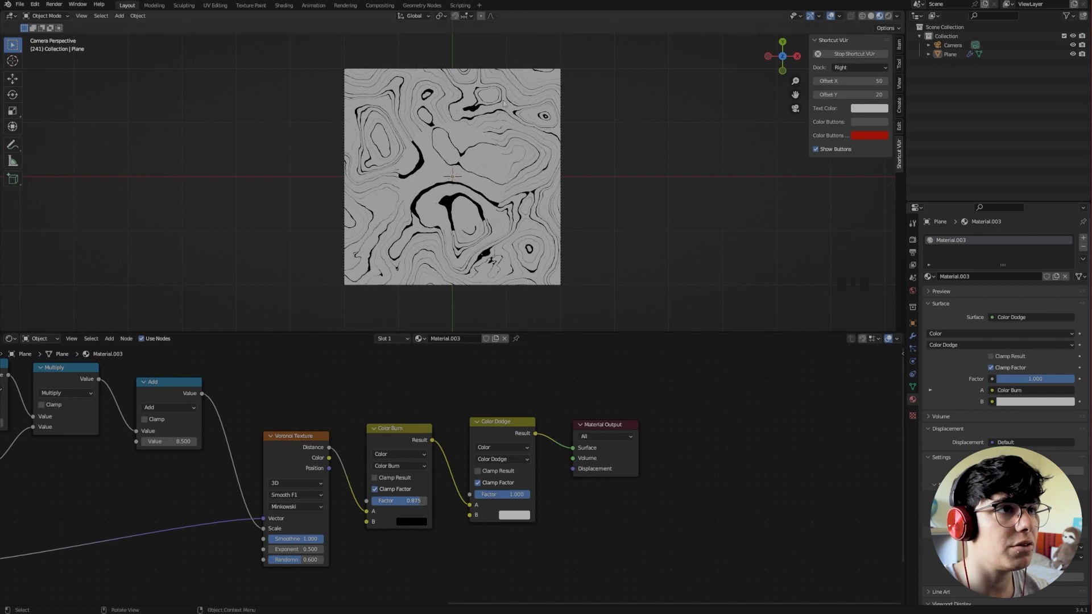
Step: Make room before the Material Output and insert a Magic Texture node between Color Dodge and the output's Surface
scroll(390, 535, "down", 5)
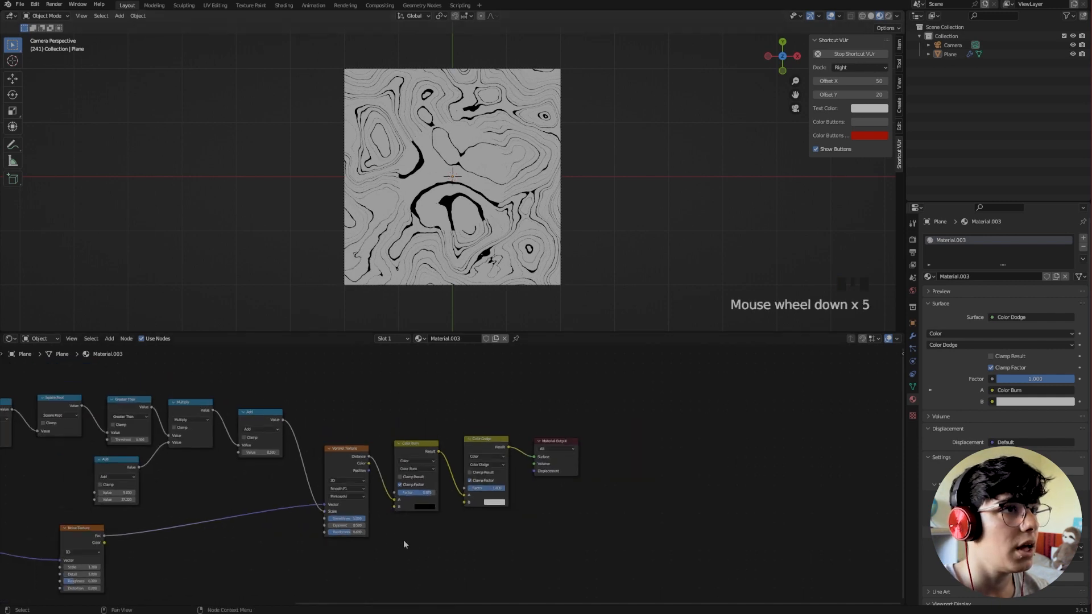
middle_click_drag(366, 555, 438, 518)
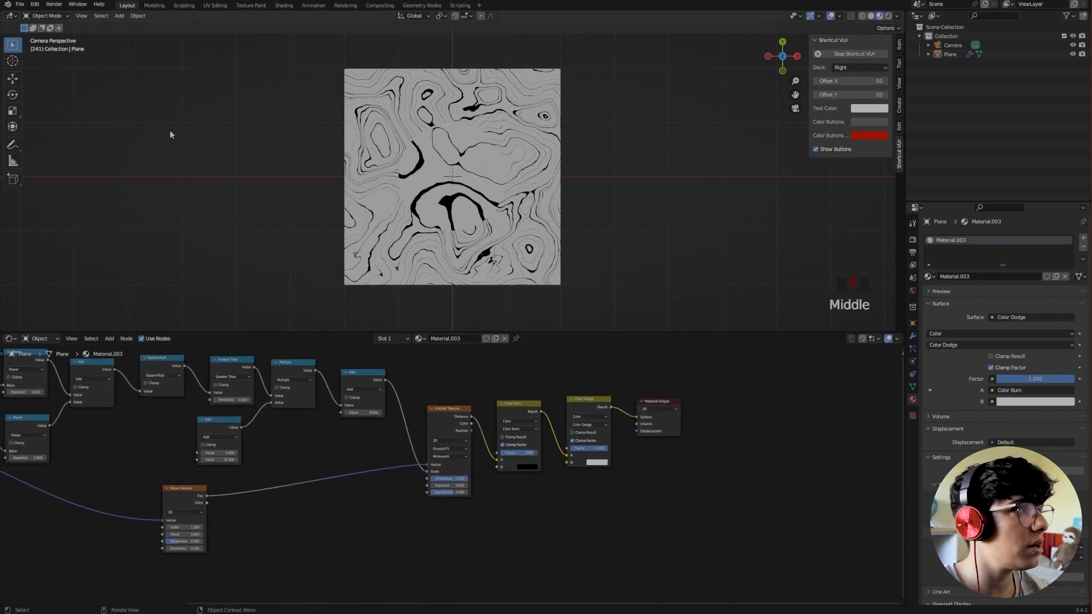
middle_click_drag(455, 453, 326, 451)
left_click_drag(515, 399, 627, 398)
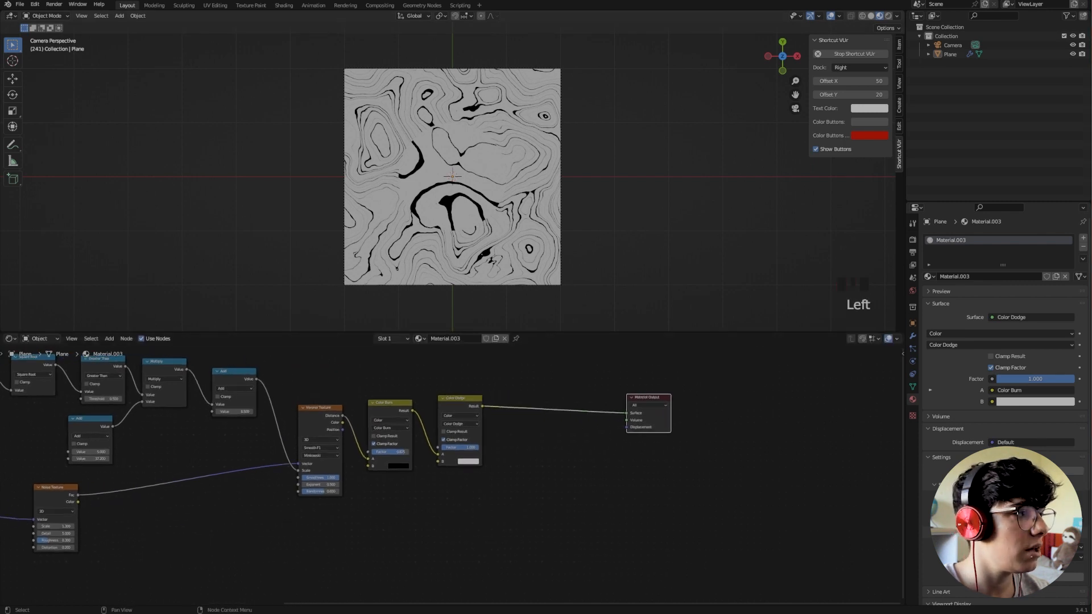
left_click(555, 473)
key("shift+a")
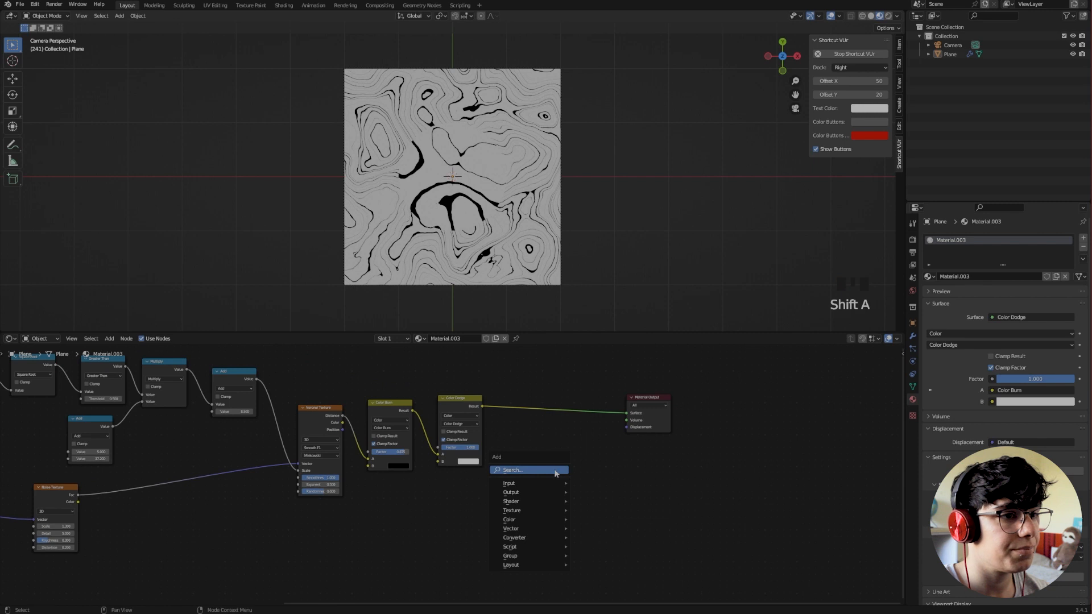
type("maG")
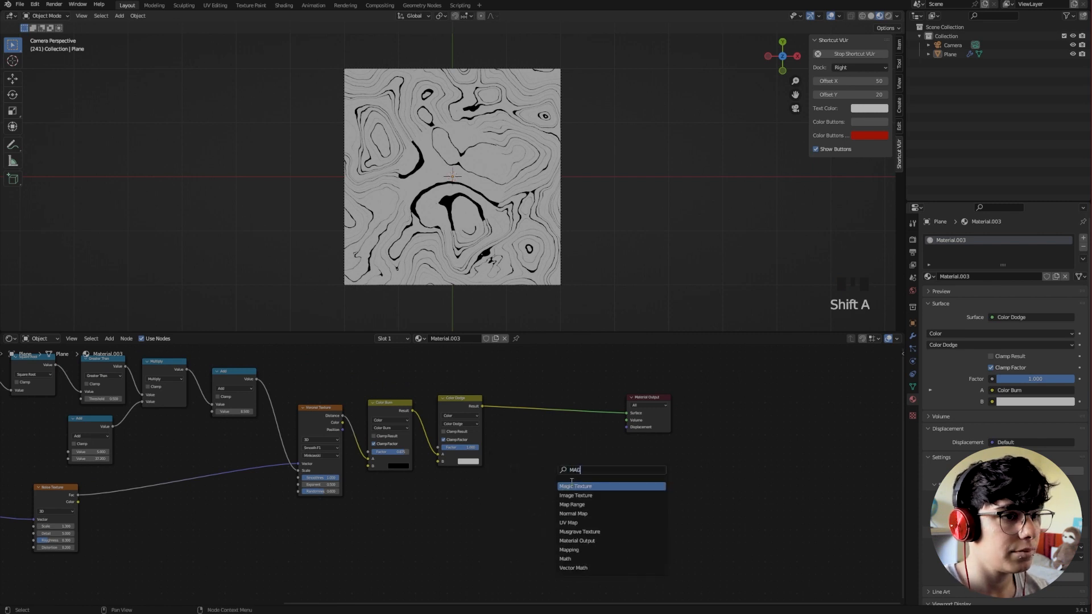
key("Return")
left_click(516, 386)
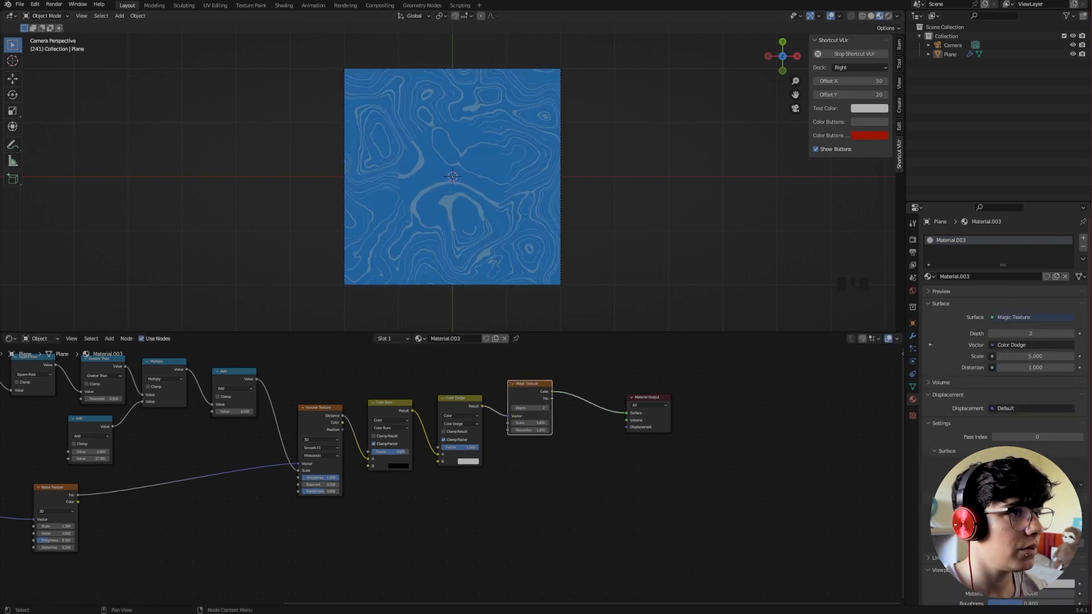
Step: Set the Magic Texture's depth to 4, scale to 8.5 and distortion to 3.1
left_click(546, 408)
left_click(546, 408)
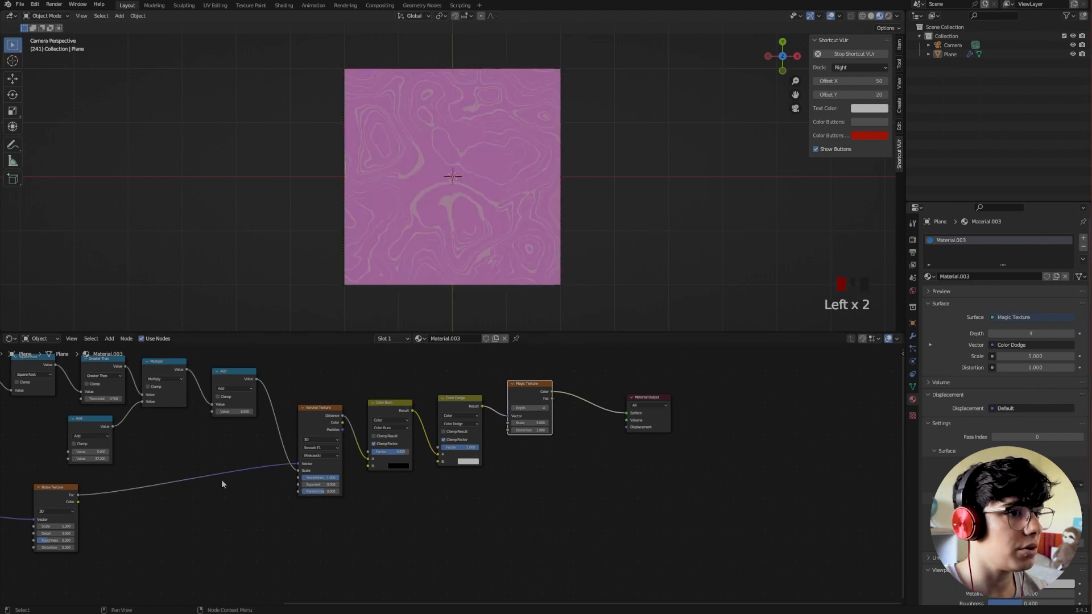
scroll(569, 449, "up", 3)
middle_click_drag(570, 449, 533, 474)
left_click(521, 439)
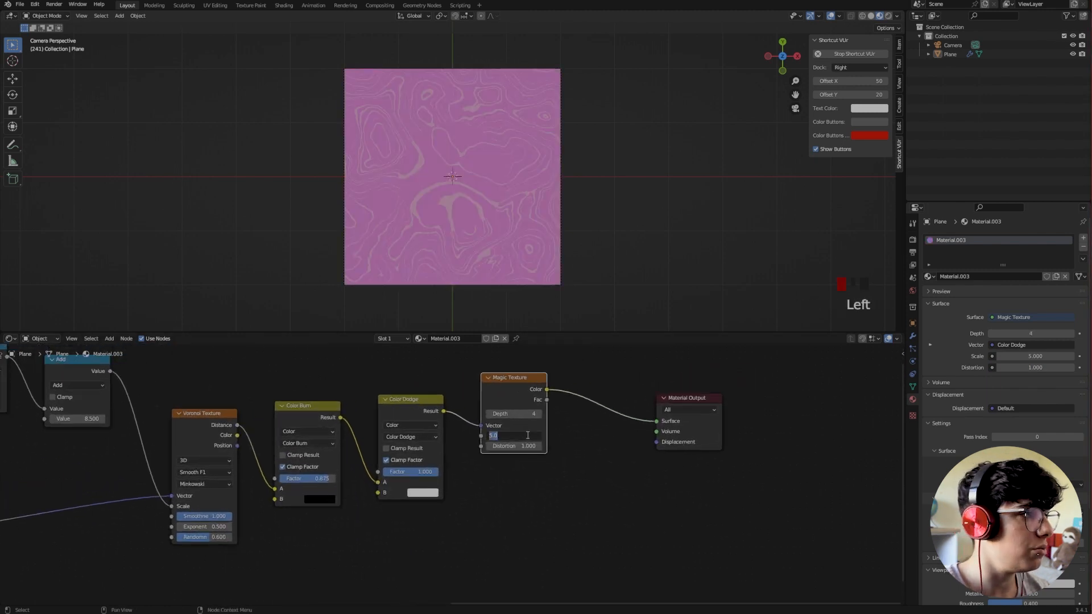
type("8.5")
key("Tab")
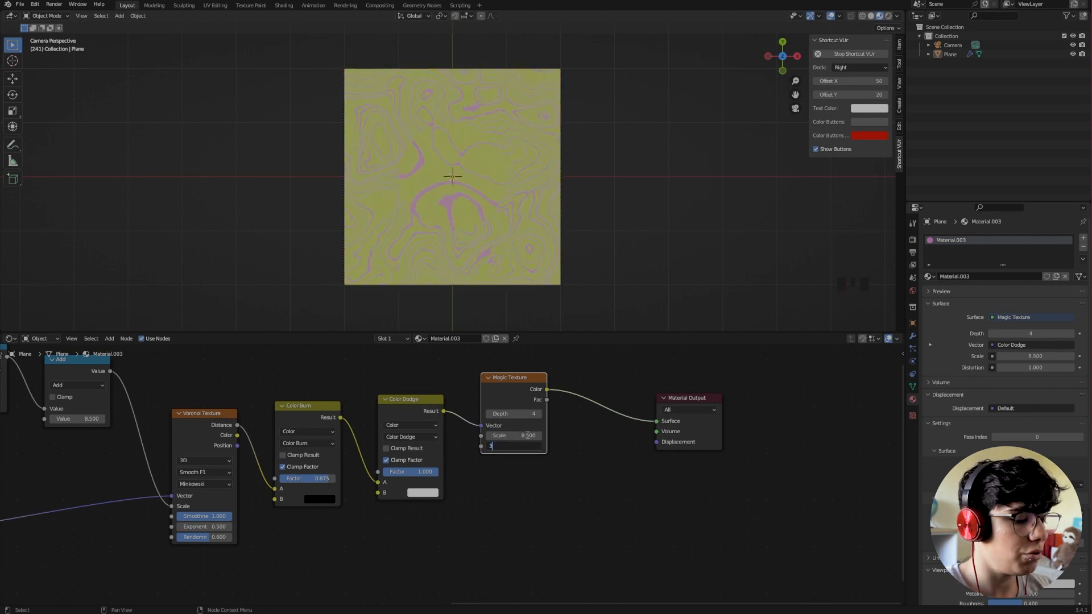
type("3.1")
key("Return")
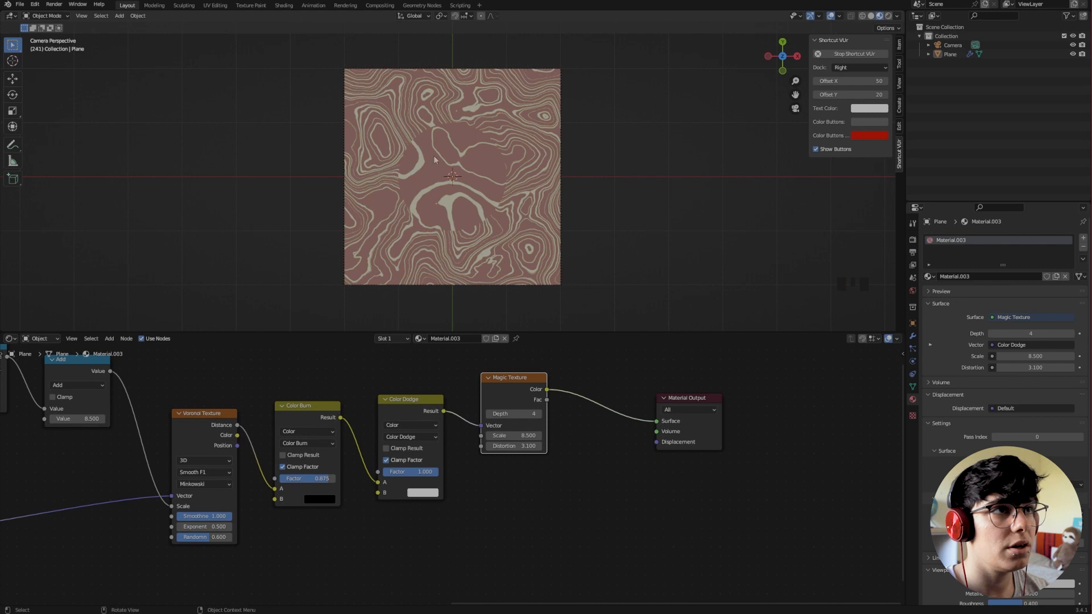
Step: Space out the end nodes and insert an RGB Curves node between the Magic Texture and the Material Output
left_click_drag(685, 398, 739, 389)
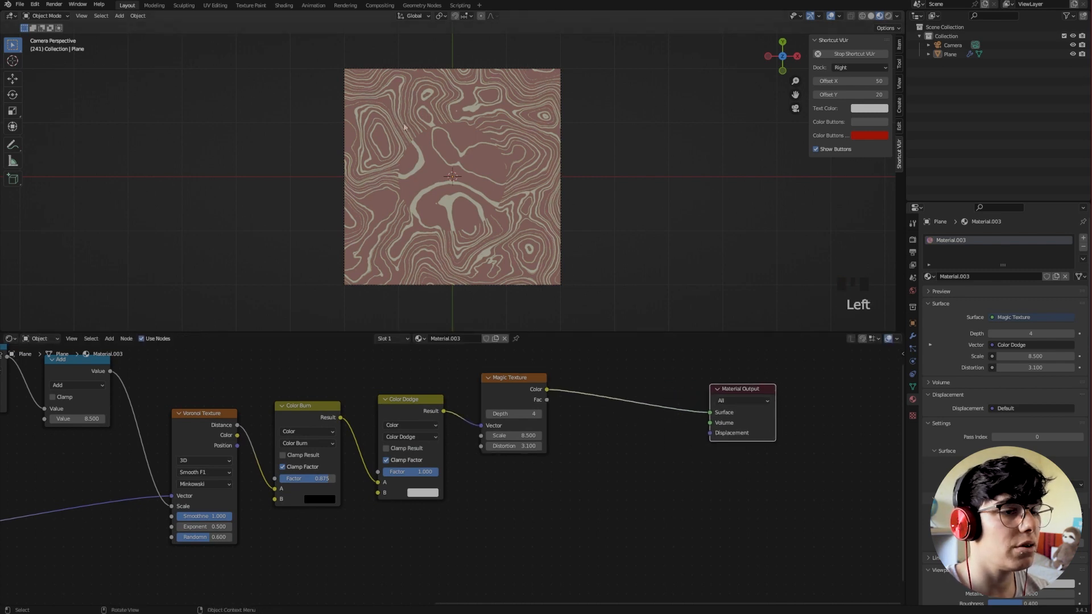
left_click_drag(501, 383, 497, 398)
left_click_drag(739, 389, 762, 382)
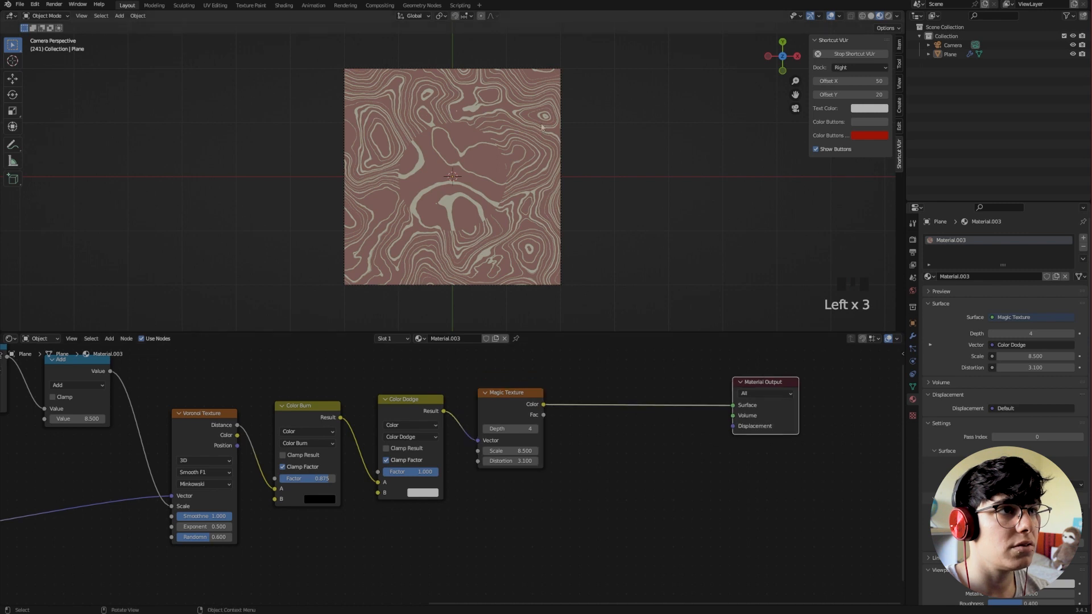
left_click(641, 456)
key("shift+a")
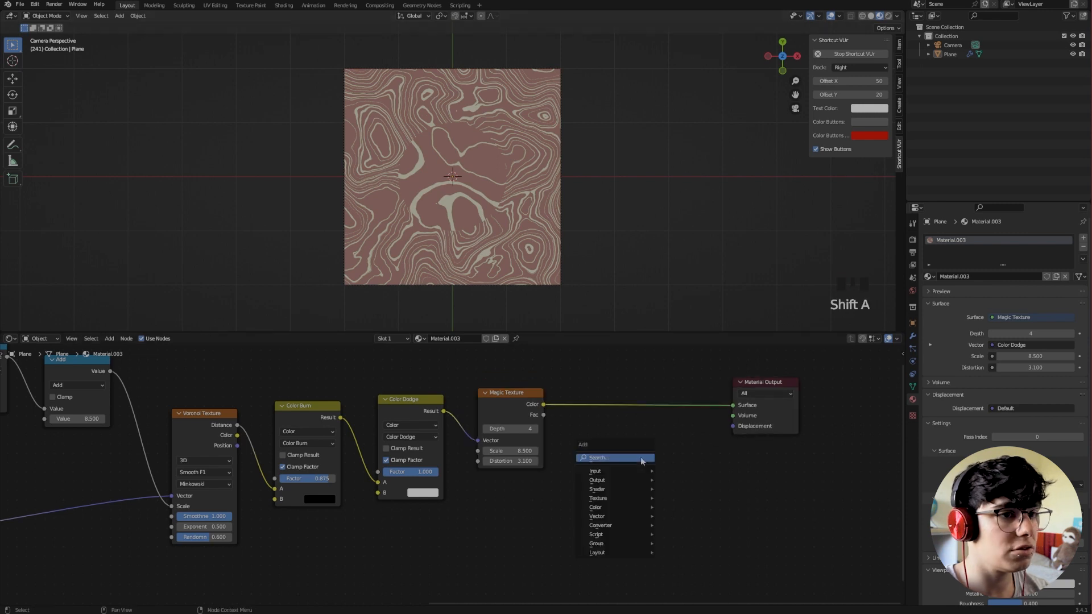
type("RB")
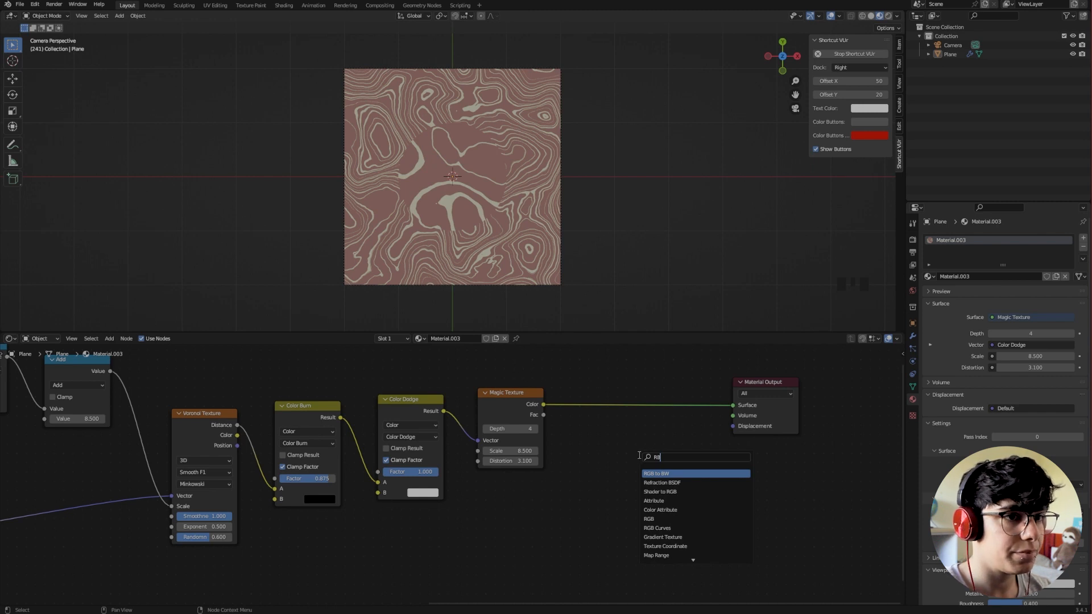
key("BackSpace")
type("GB")
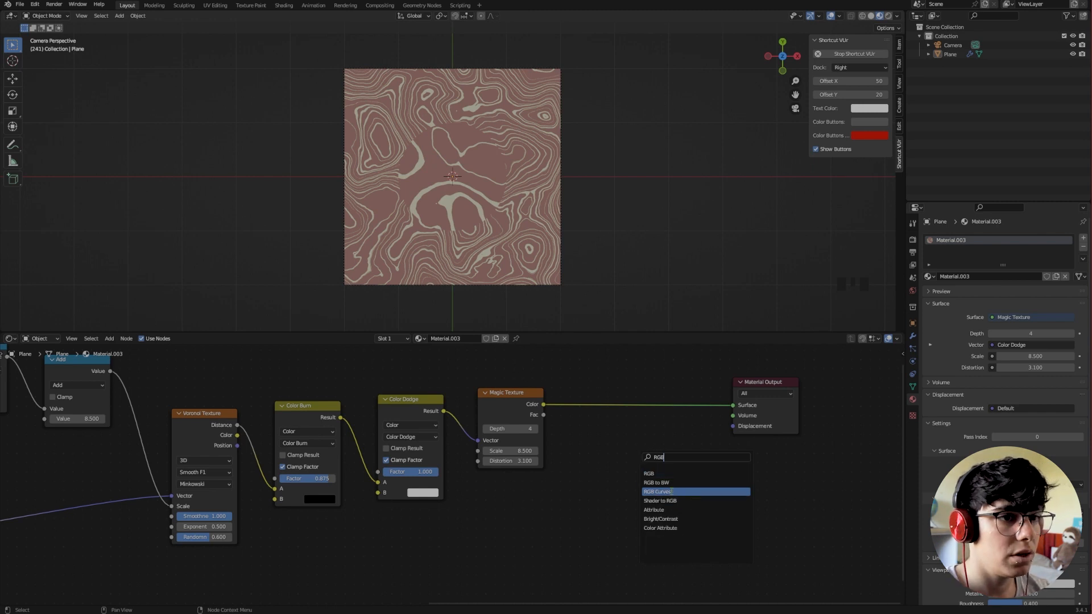
left_click(656, 492)
left_click(601, 393)
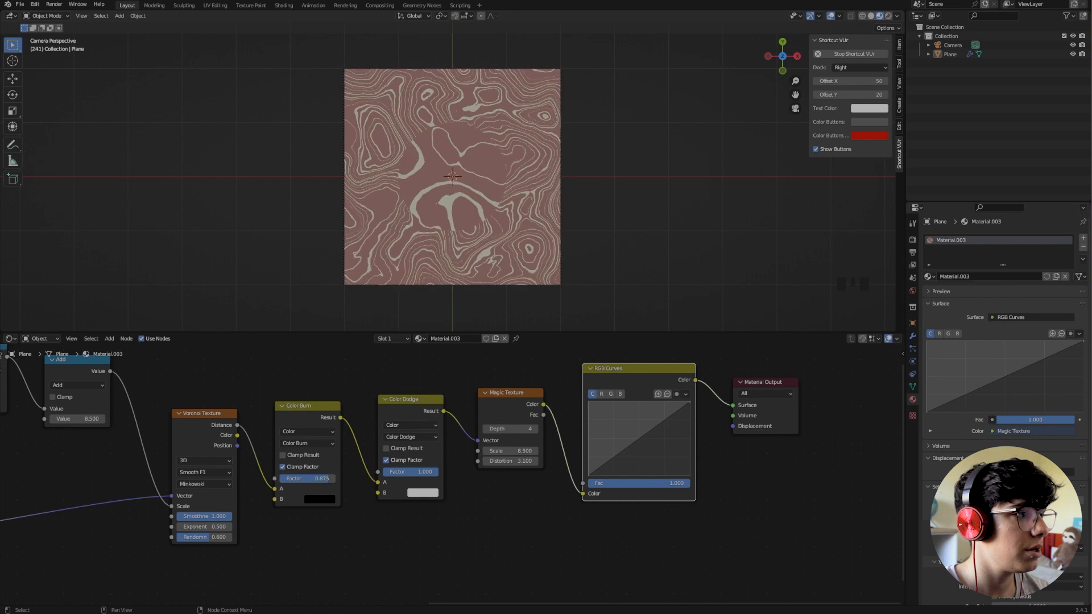
Step: Shape the RGB Curves into a soft S with points at about (0.74, 0.77) and (0.28, 0.16)
left_click(664, 422)
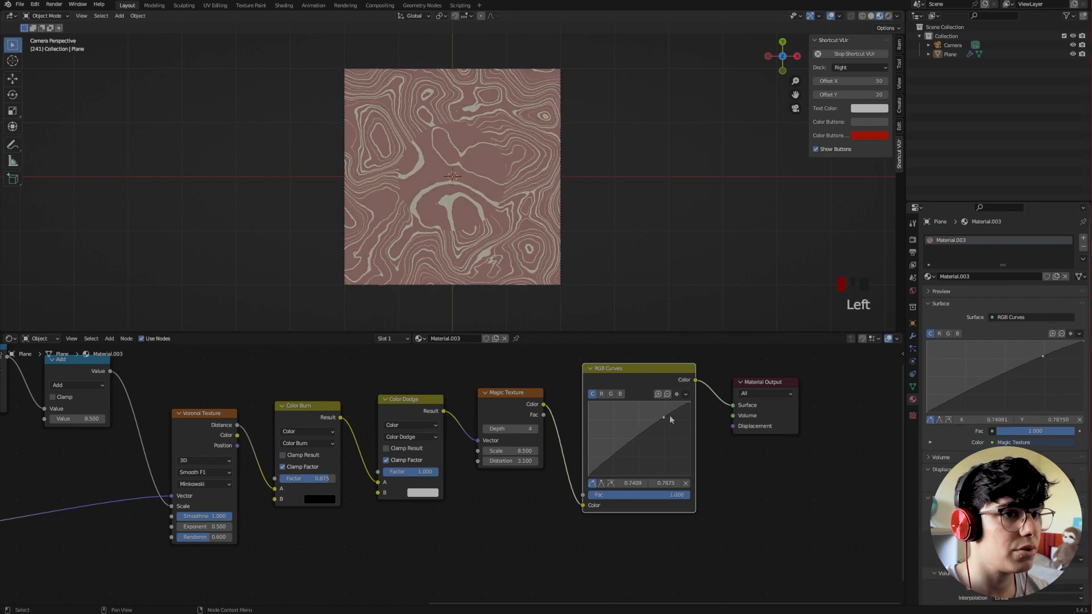
left_click(619, 460)
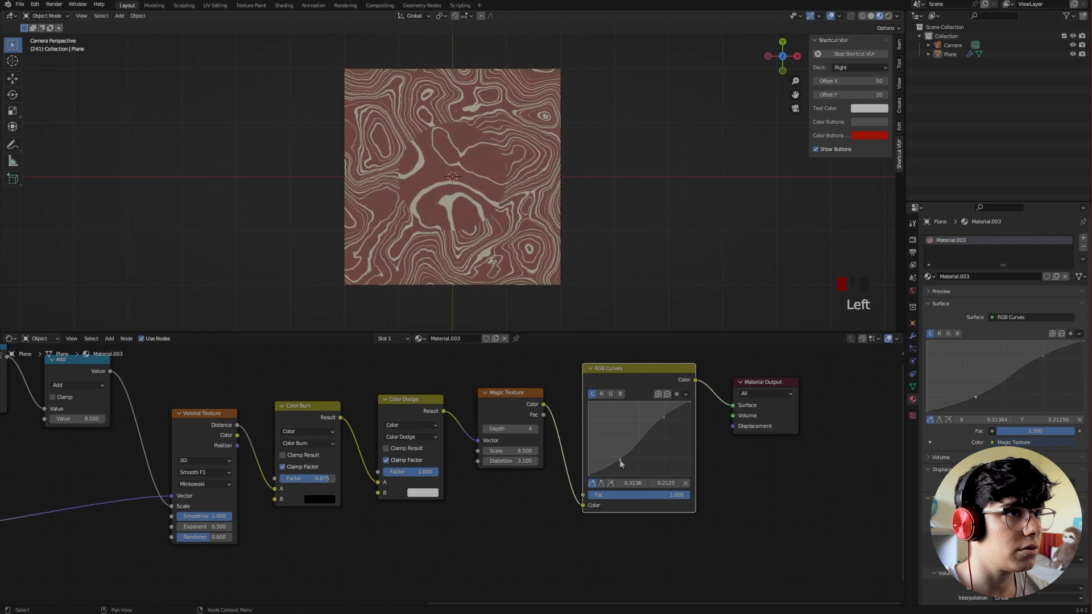
left_click_drag(620, 461, 616, 464)
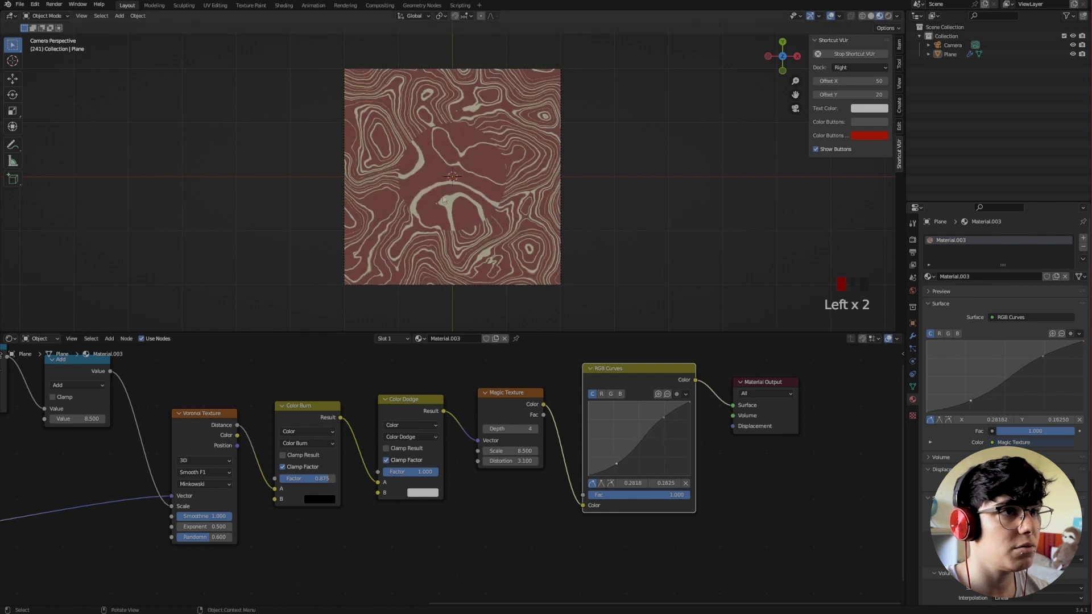
scroll(394, 276, "down", 4)
scroll(395, 275, "up", 3)
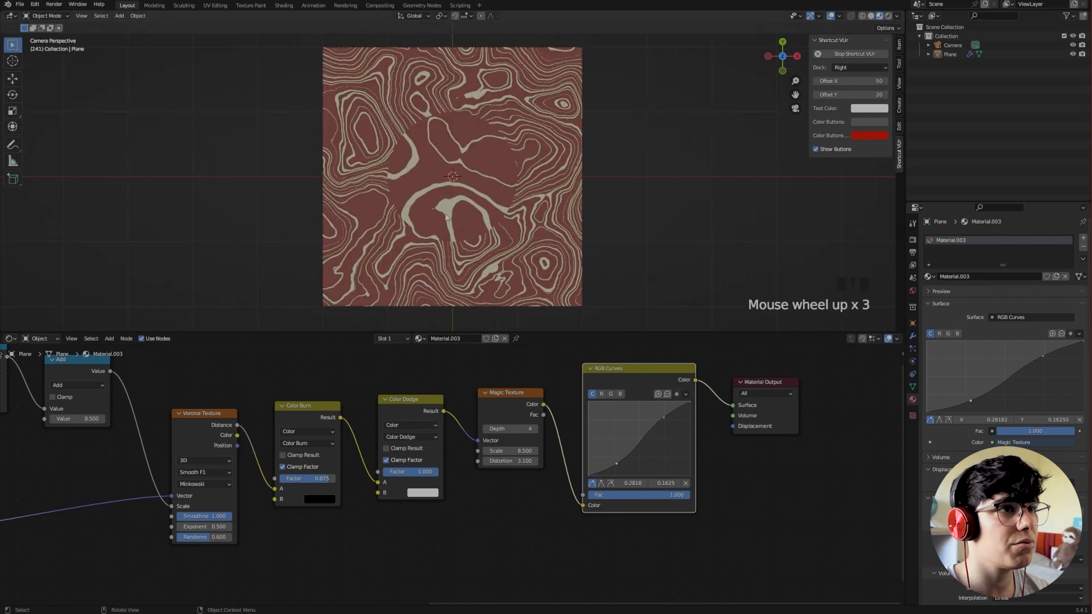
Step: Switch the plane's material to Material.002 and examine its node setup
scroll(296, 525, "down", 11)
middle_click_drag(296, 525, 482, 480)
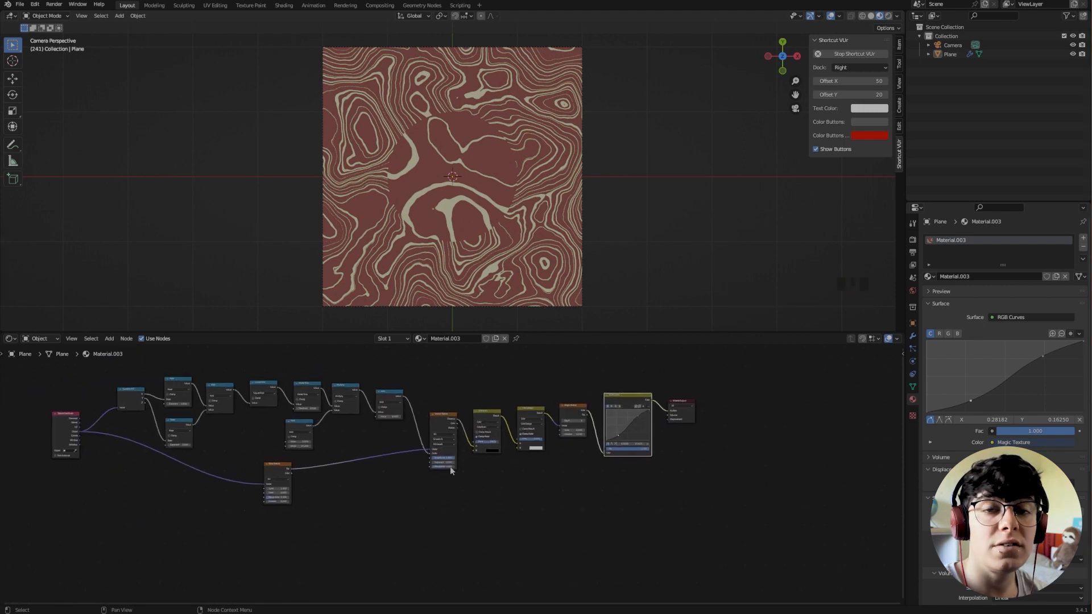
middle_click_drag(621, 463, 565, 468)
scroll(565, 468, "up", 3)
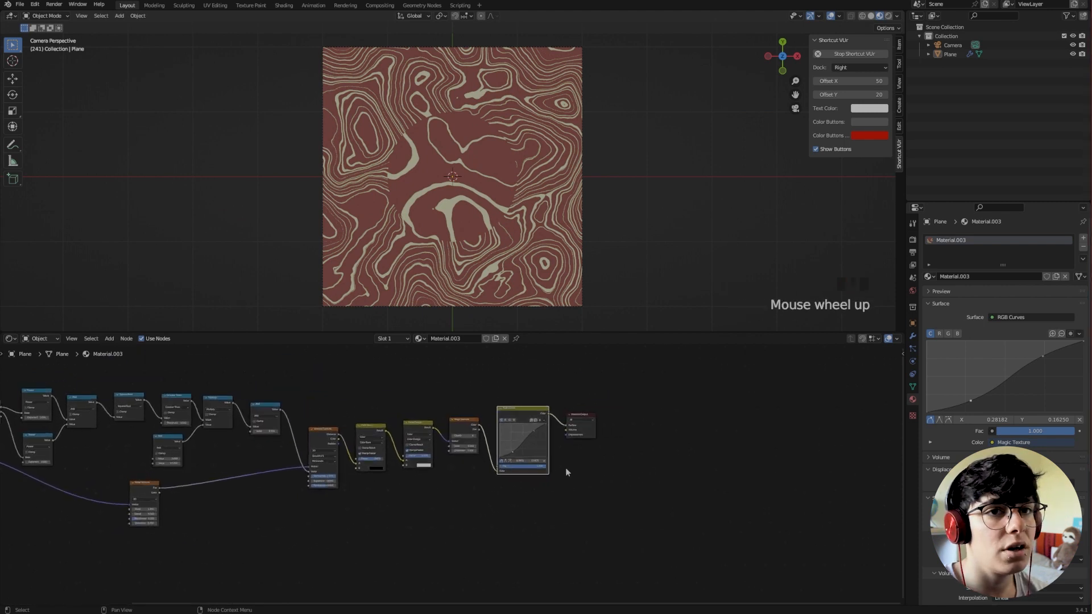
left_click(929, 276)
left_click(943, 307)
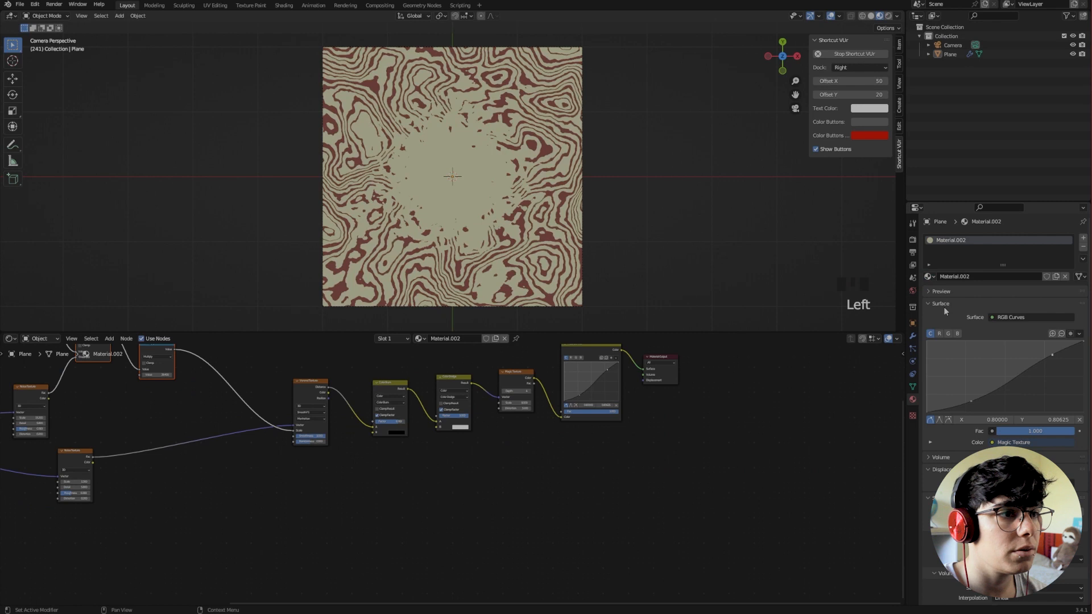
middle_click_drag(309, 493, 502, 551)
middle_click_drag(322, 530, 514, 524)
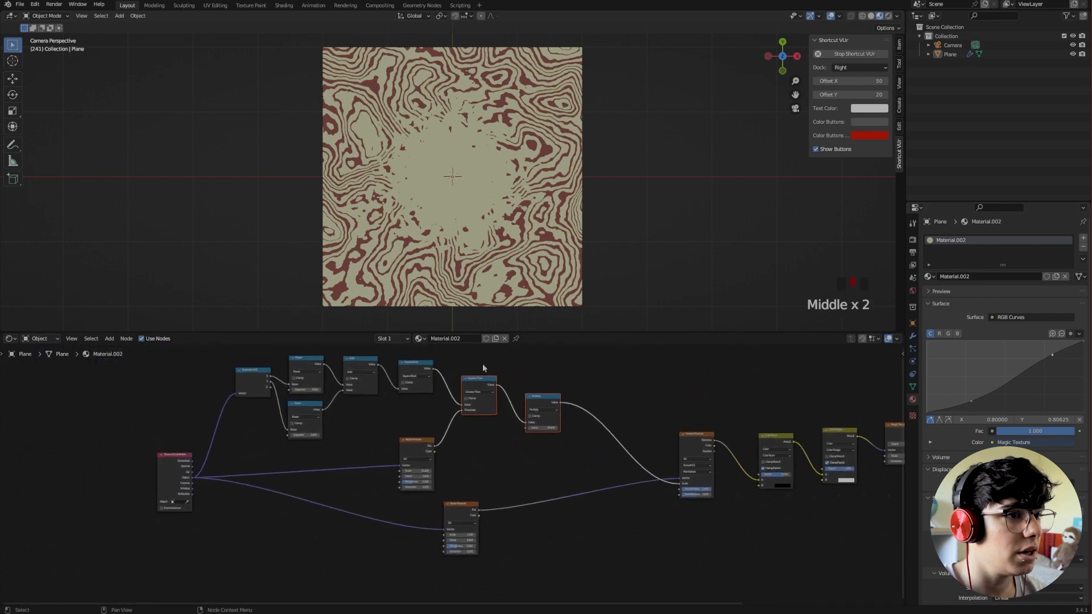
middle_click_drag(473, 491, 376, 514)
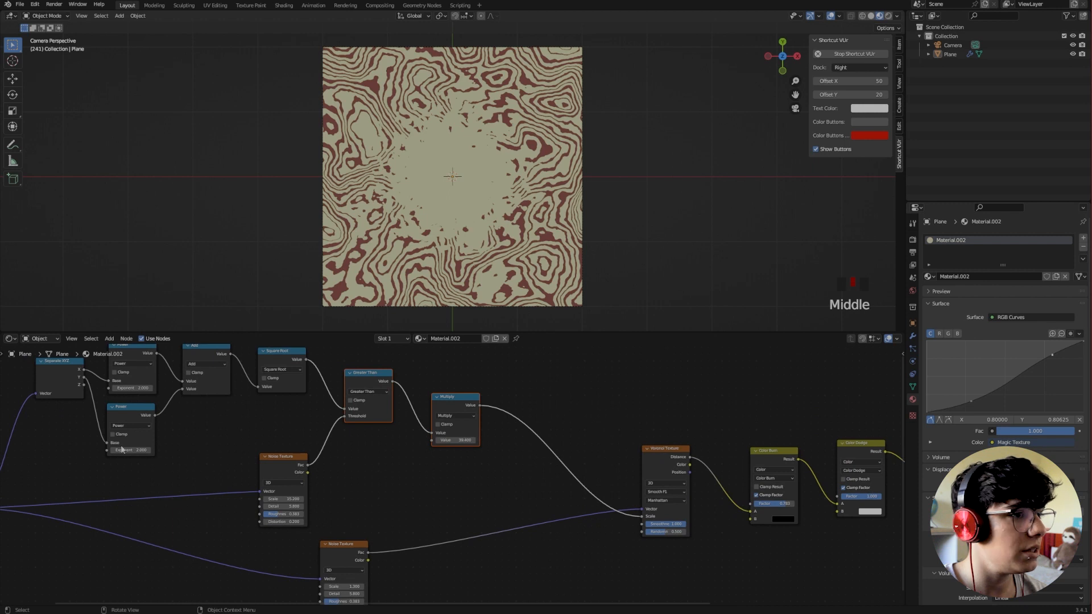
Step: Reposition the Noise Texture node that feeds the Greater Than threshold, slightly higher beneath the math nodes
left_click(287, 457)
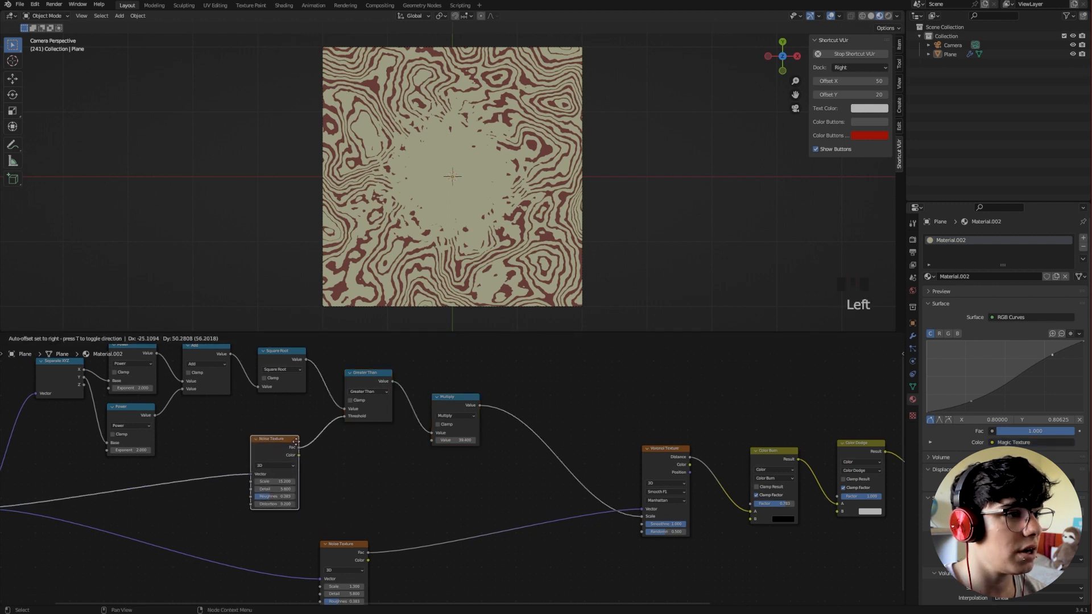
middle_click_drag(288, 457, 333, 425)
left_click_drag(333, 424, 336, 431)
middle_click_drag(596, 418, 513, 425)
left_click(529, 371)
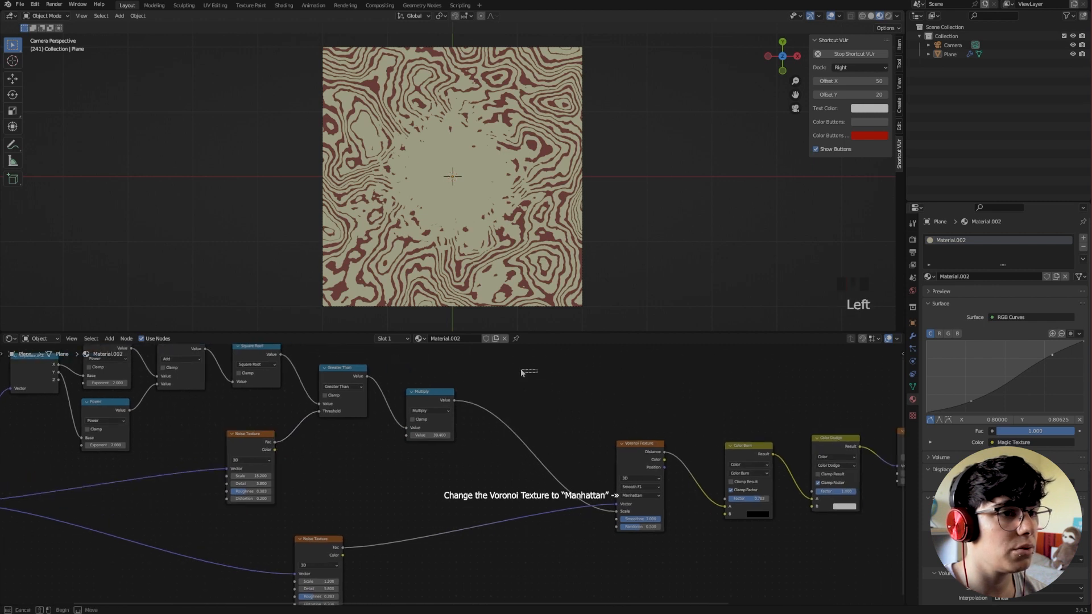
Step: Try a different scale on the Noise Texture feeding the Greater Than threshold and undo the change
mouse_move(484, 458)
left_mouse_down()
mouse_move(515, 440)
mouse_move(533, 369)
mouse_move(527, 415)
mouse_move(498, 452)
left_mouse_up()
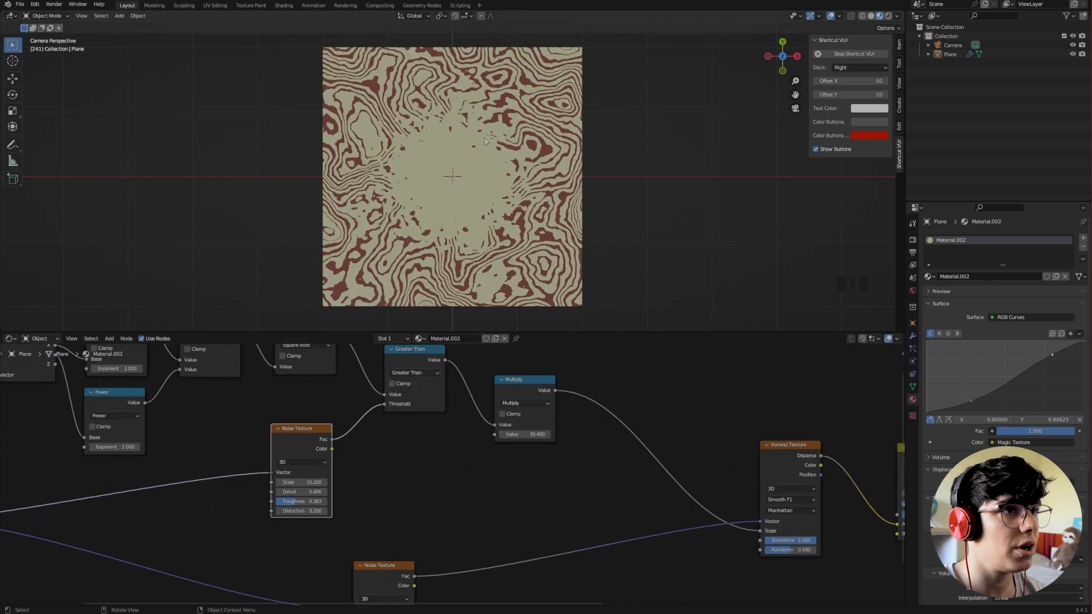
left_click_drag(302, 482, 323, 482)
key("ctrl+z")
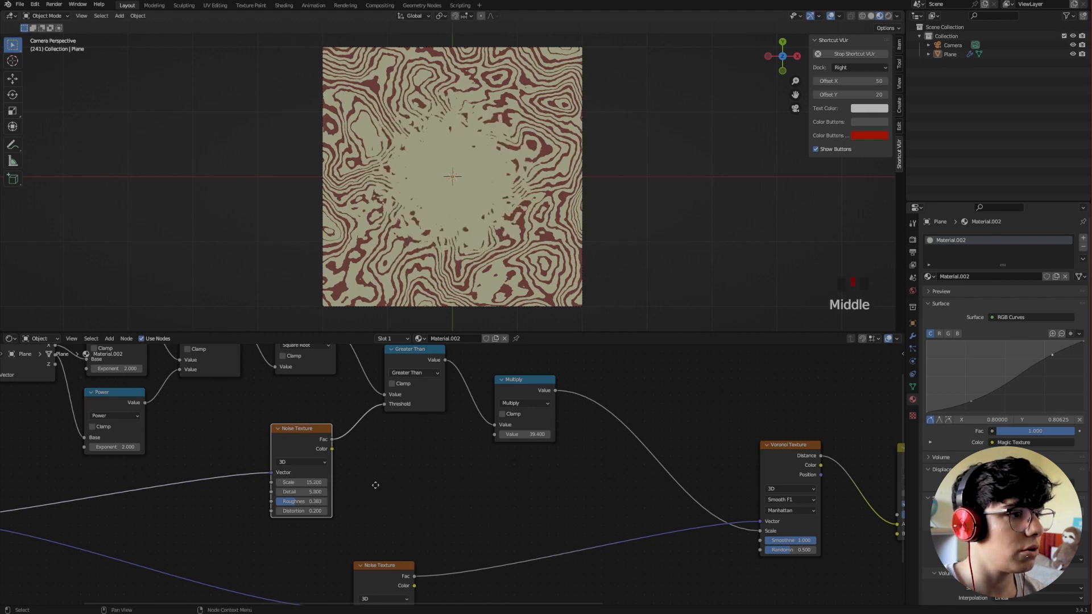
Step: Examine how Material.002's nodes connect, from the Texture Coordinate through the noise and math nodes to the Voronoi Texture and mix nodes
middle_click_drag(377, 419, 415, 441)
scroll(111, 466, "down", 1)
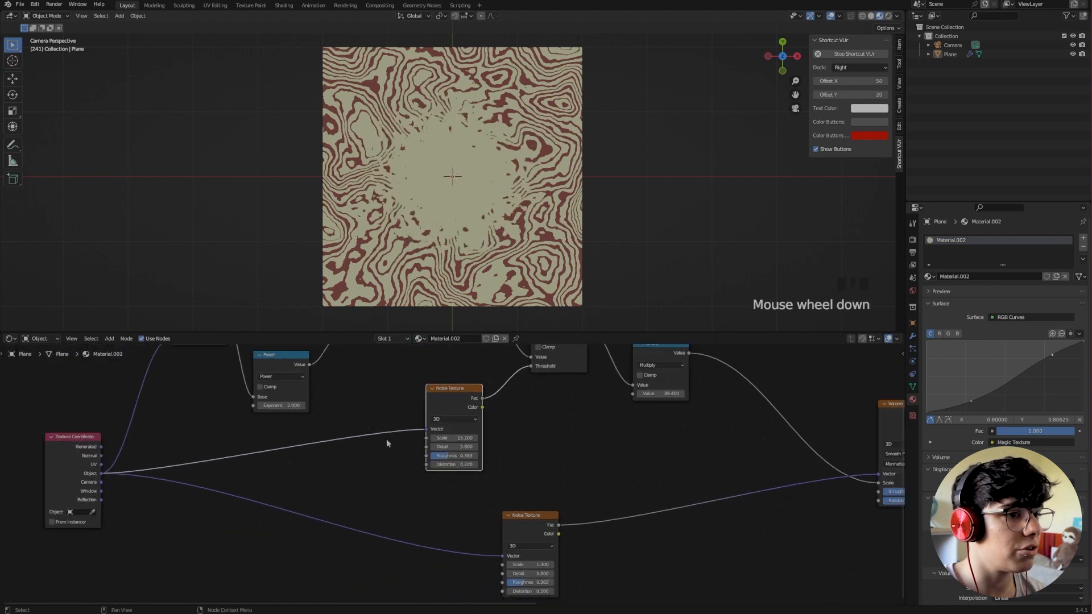
middle_click_drag(514, 449, 368, 470)
middle_click_drag(488, 473, 409, 520)
scroll(237, 437, "down", 2)
middle_click_drag(237, 437, 262, 468)
scroll(310, 457, "up", 1)
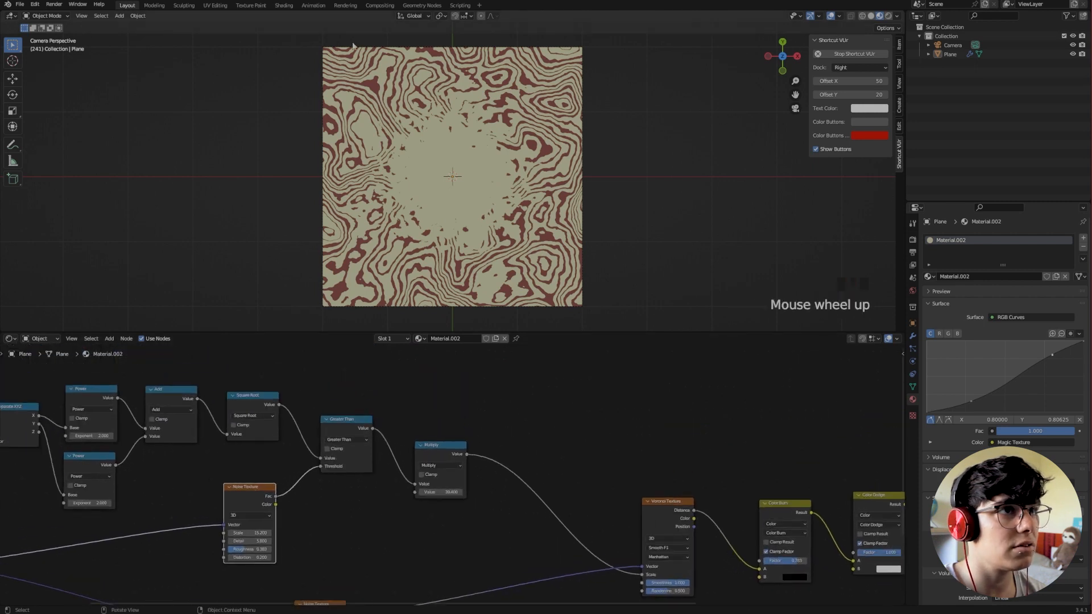
middle_click_drag(524, 443, 497, 443)
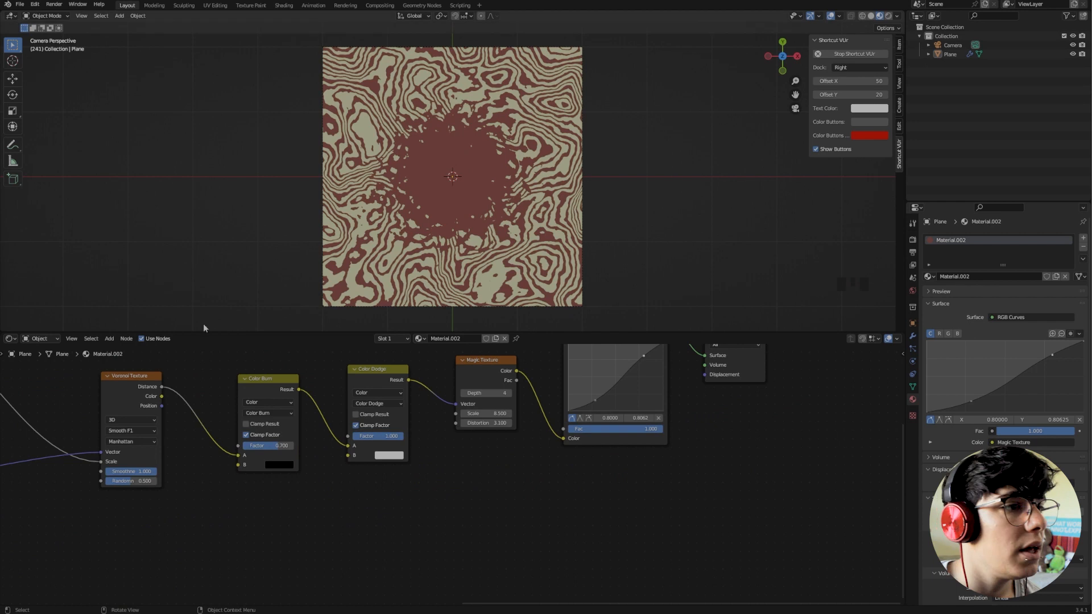
Step: Try a Color Burn factor of 0.675 in Material.002 and return it to 0.700
left_click_drag(276, 450, 275, 446)
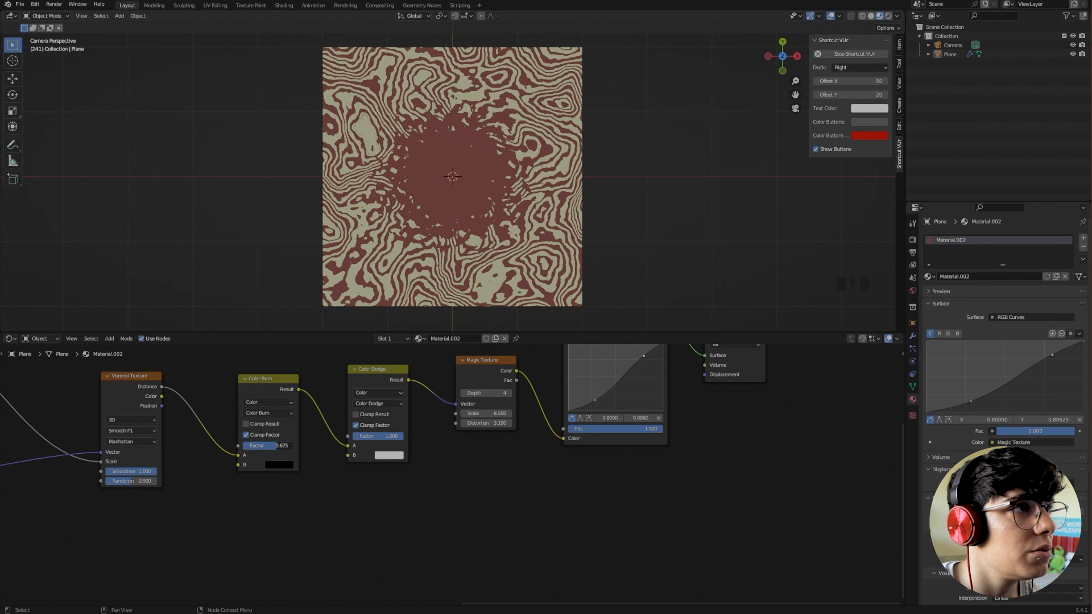
left_click(276, 446)
left_click_drag(278, 446, 278, 446)
Step: Compare Material.003 with Material.002 on the plane, ending with an overview of Material.002's whole node tree
scroll(557, 231, "down", 2)
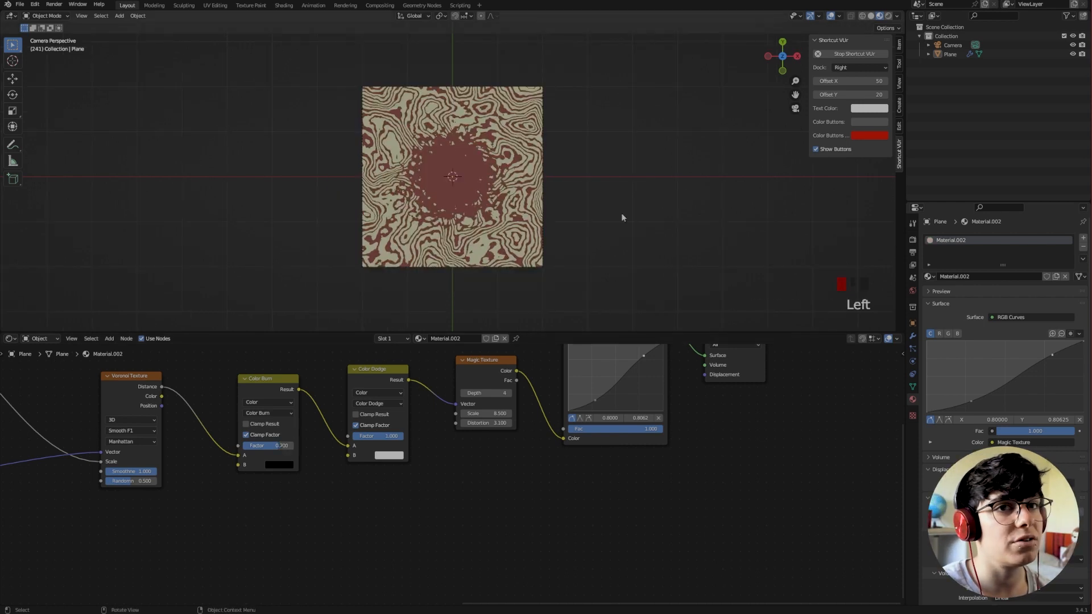
left_click(930, 277)
left_click(947, 318)
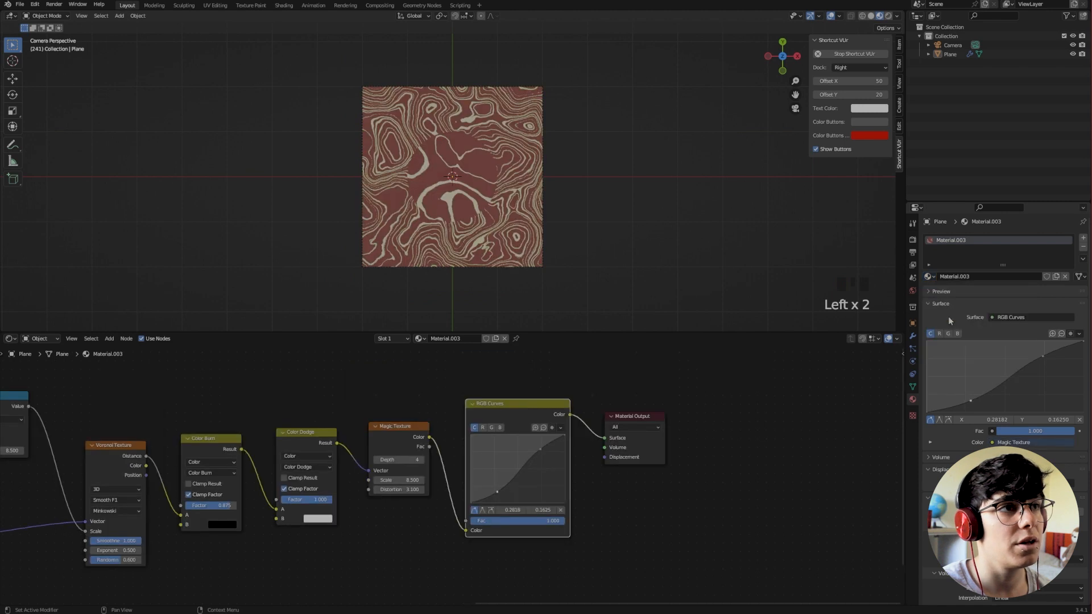
left_click(928, 276)
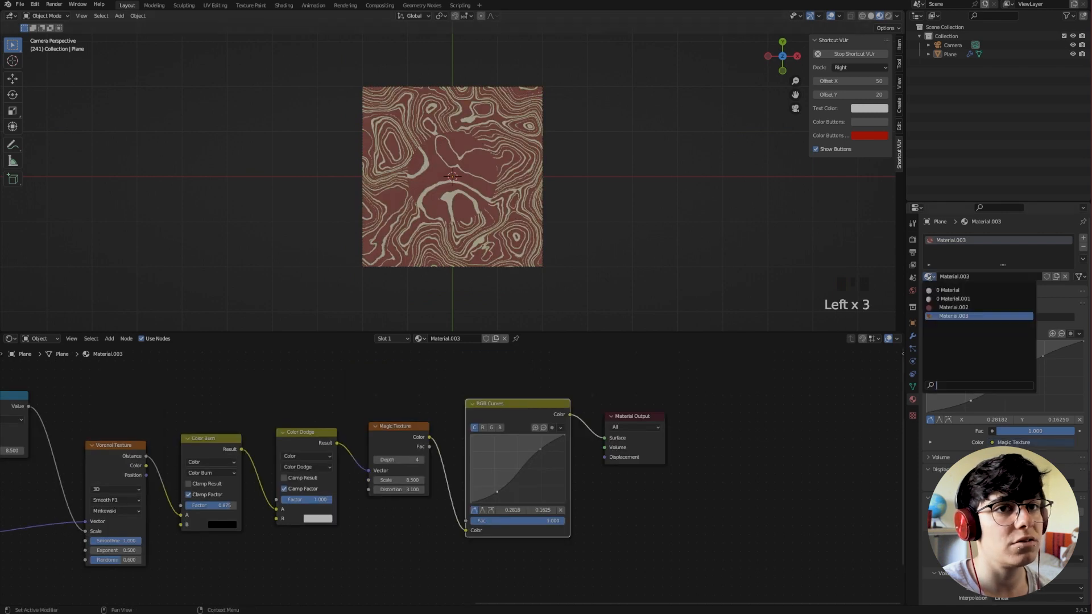
left_click(953, 307)
middle_click(528, 431)
scroll(521, 472, "down", 2)
middle_click_drag(438, 466, 533, 479)
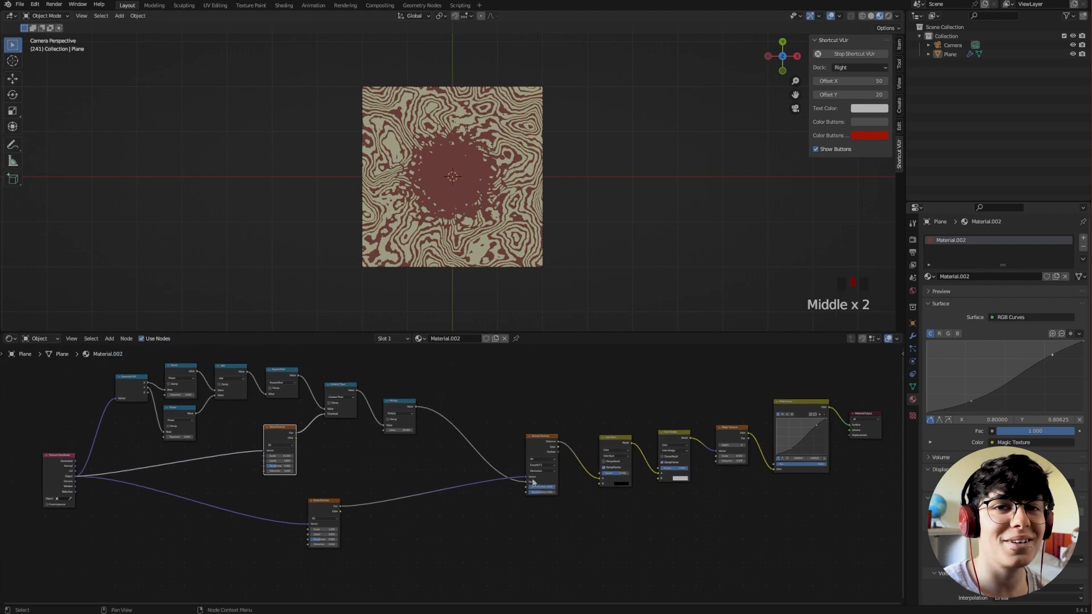